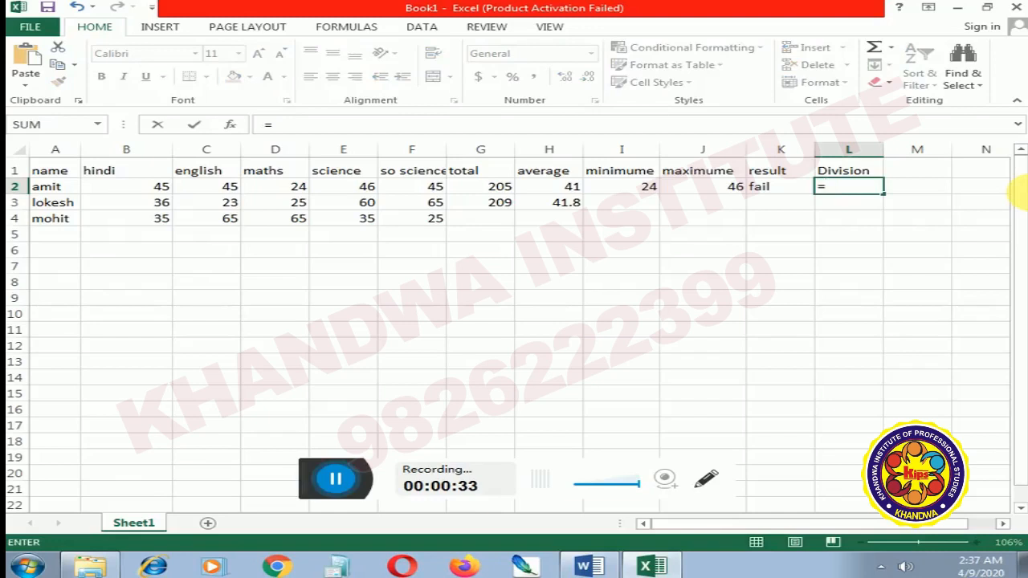
Step: Begin the Division formula in L2 with an IF that returns "1 div" when the average in H2 is >=60
{"action": "type", "text": "if("}
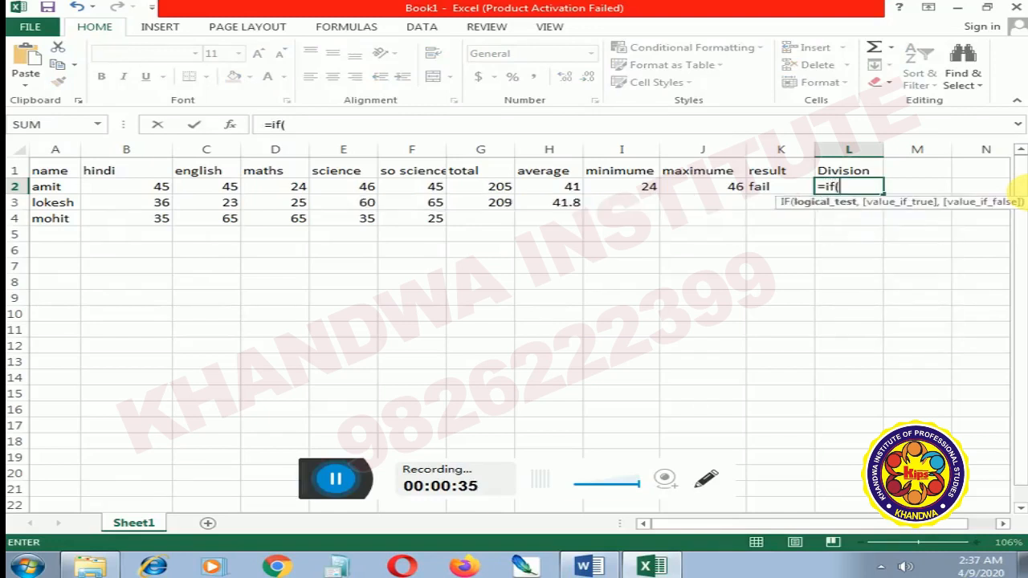
{"action": "key", "text": "Left"}
{"action": "key", "text": "Left"}
{"action": "key", "text": "Left"}
{"action": "key", "text": "Left"}
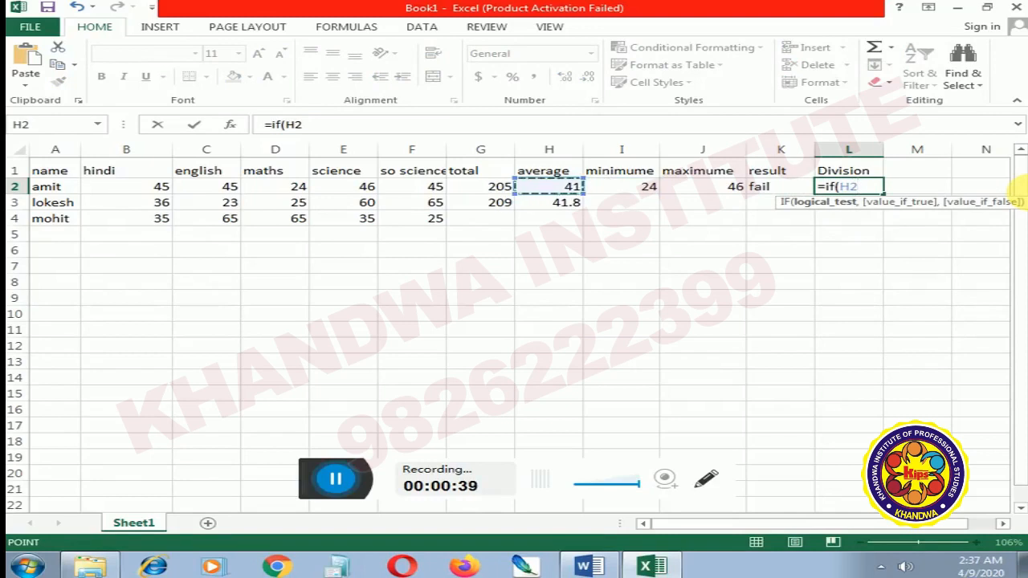
{"action": "type", "text": ">="}
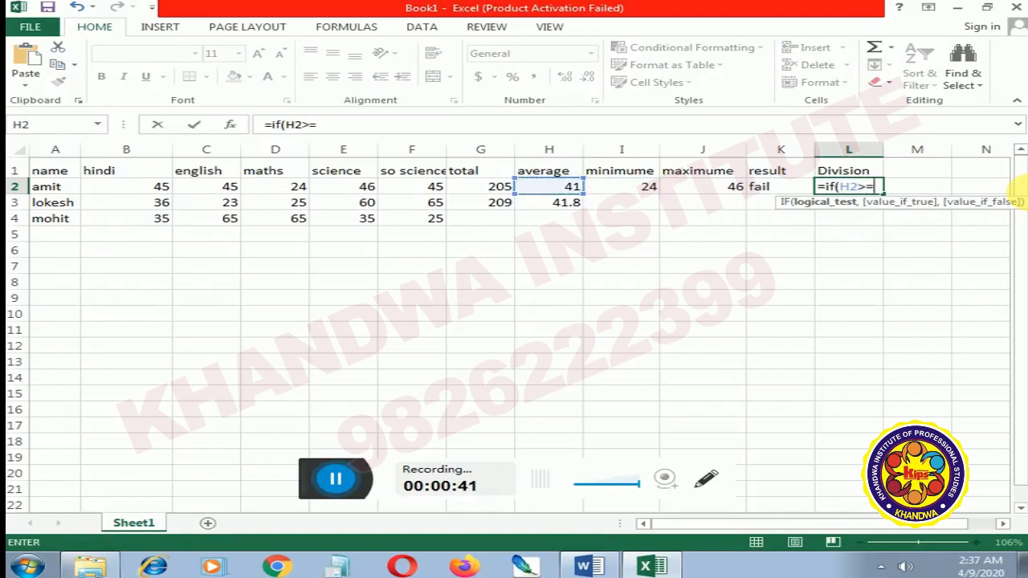
{"action": "type", "text": "60,"}
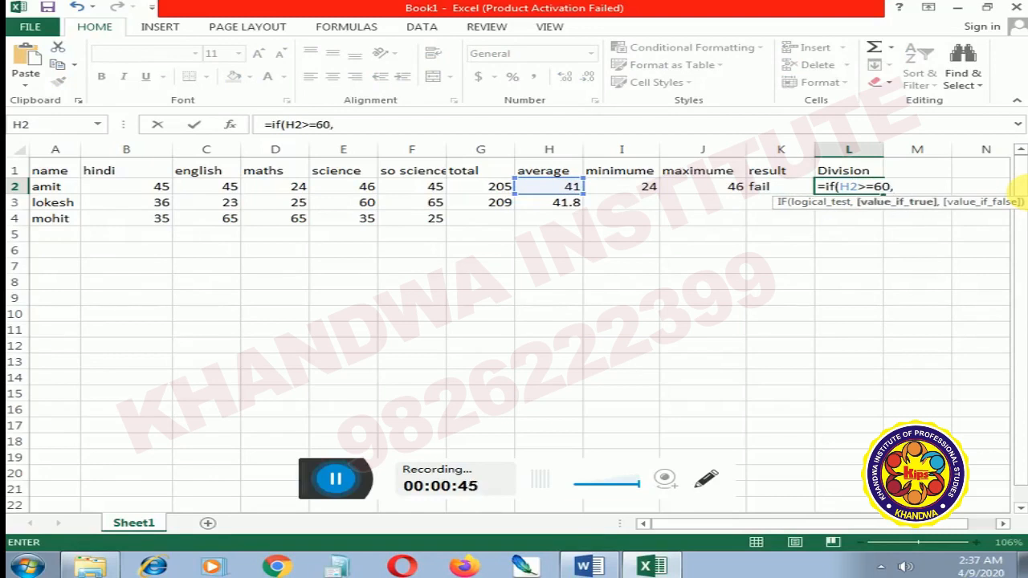
{"action": "type", "text": "\"1 div\""}
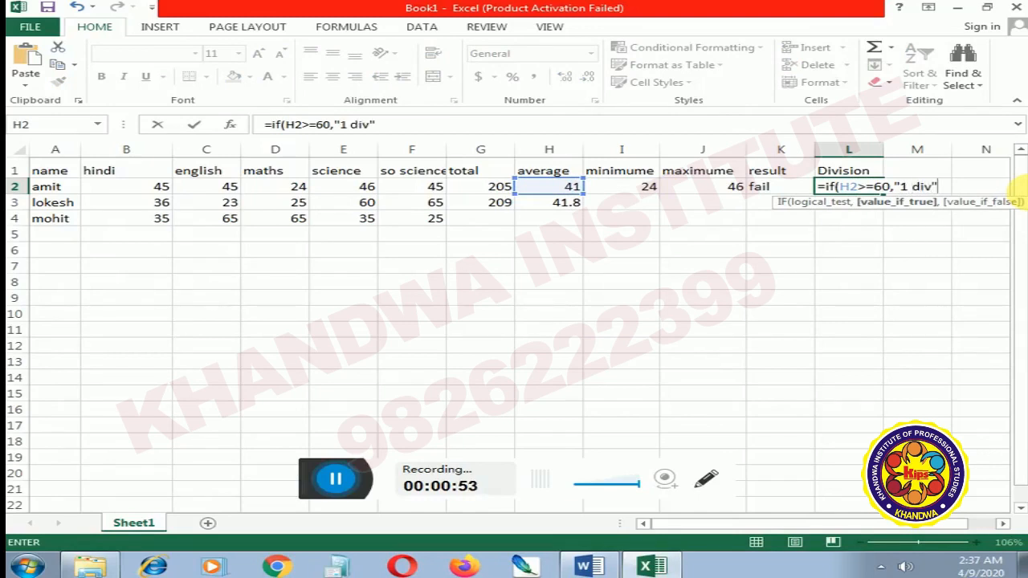
{"action": "type", "text": ","}
{"action": "type", "text": "if(("}
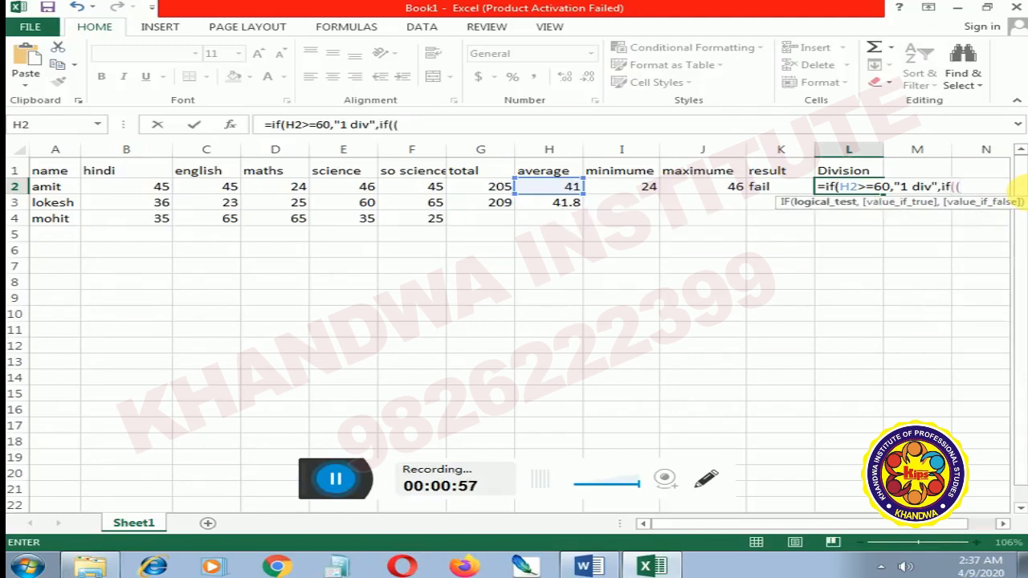
Step: Nest a second IF in the L2 formula that returns "2 div" when h2>=45
{"action": "key", "text": "BackSpace"}
{"action": "type", "text": "h2"}
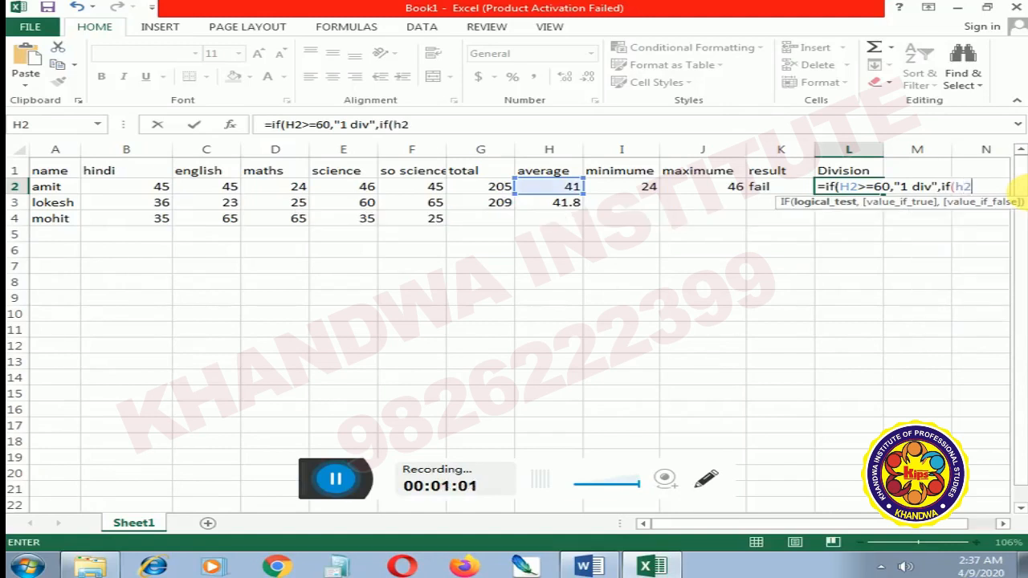
{"action": "type", "text": ">=45,"}
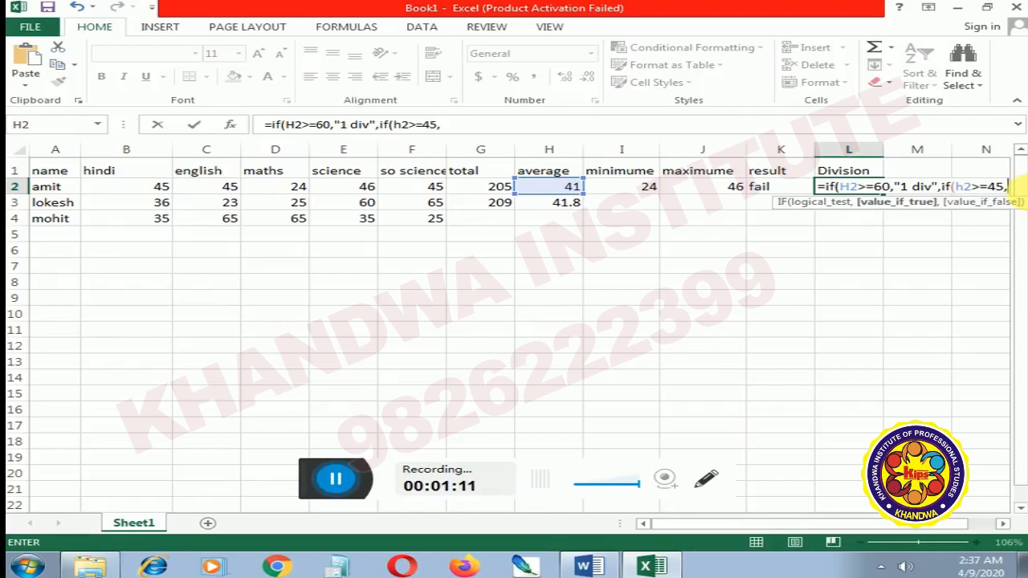
{"action": "type", "text": "\""}
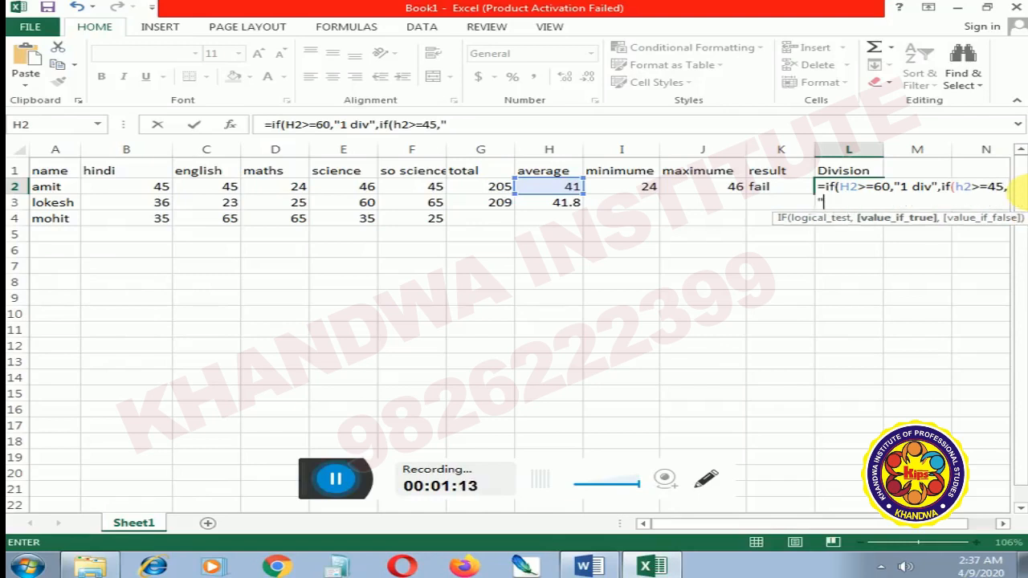
{"action": "type", "text": "2 div\""}
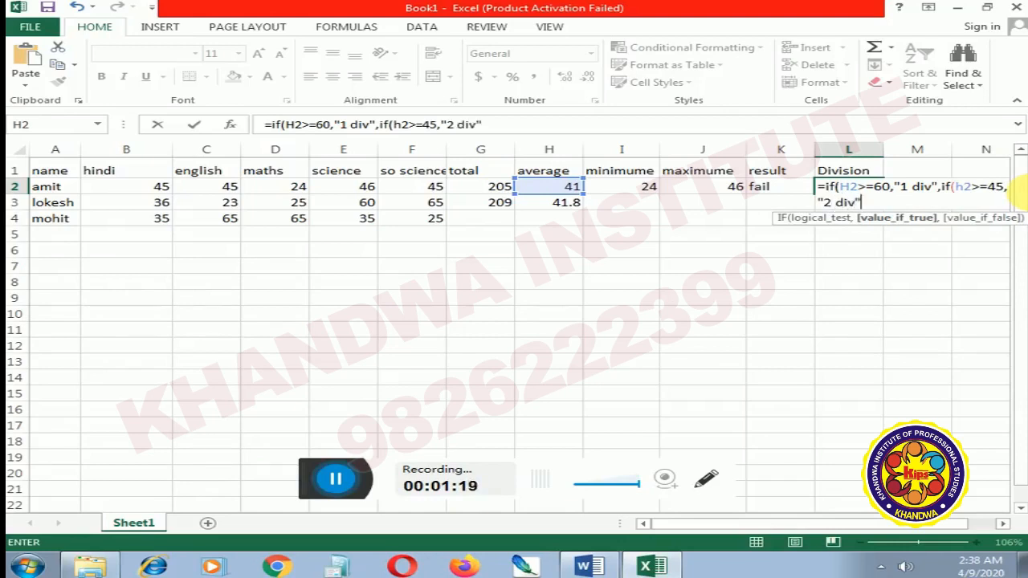
{"action": "type", "text": ",if"}
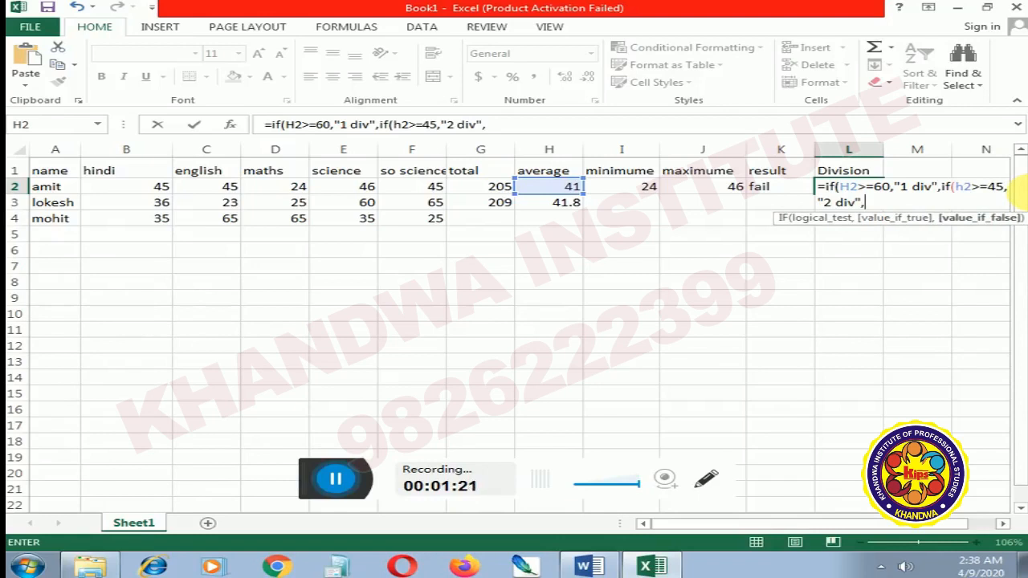
{"action": "type", "text": "("}
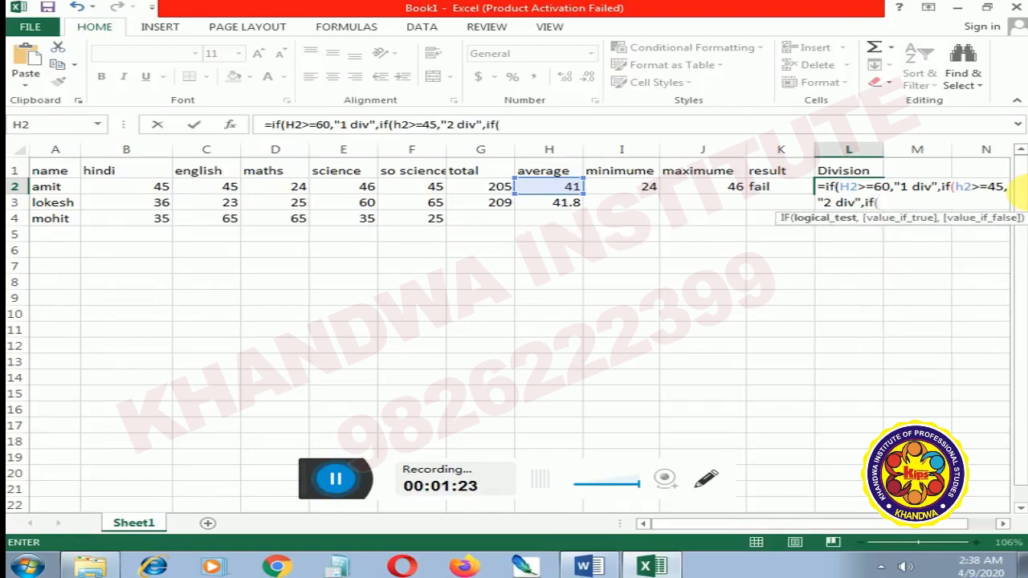
{"action": "type", "text": "h2>"}
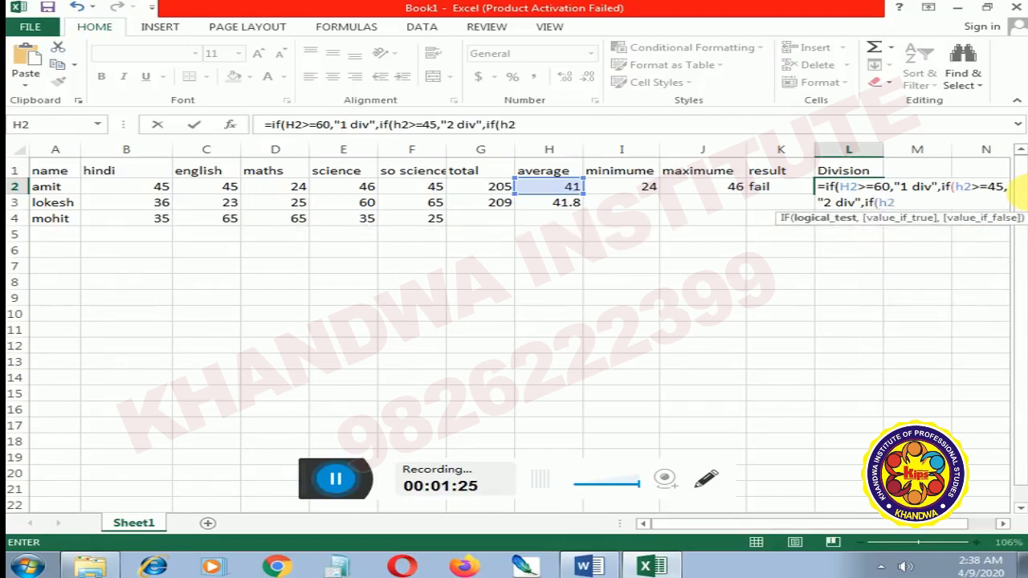
{"action": "type", "text": "=33,\""}
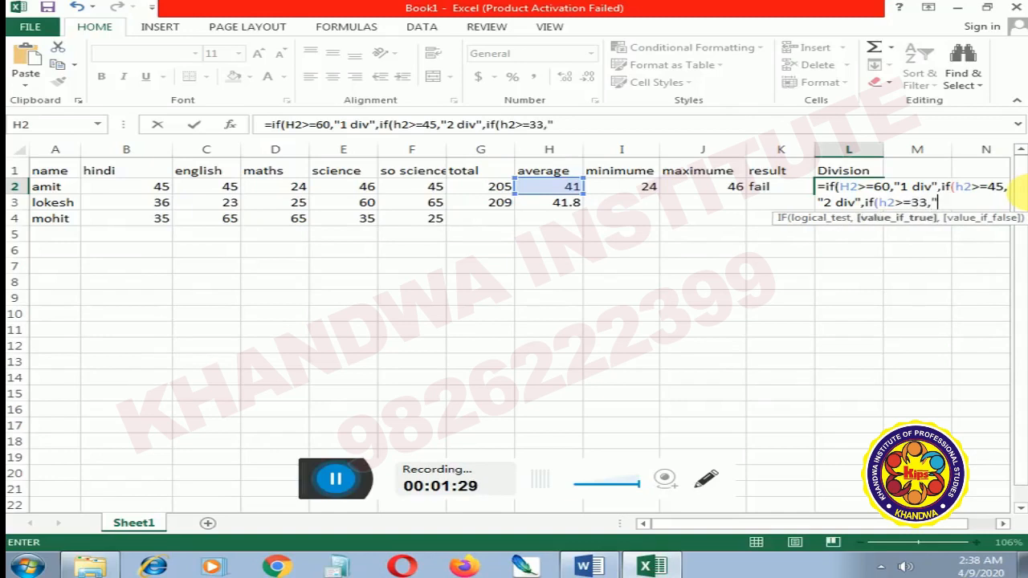
{"action": "type", "text": "3d"}
Step: Nest a third IF in the L2 formula that returns "3 div" when h2>=33
{"action": "key", "text": "BackSpace"}
{"action": "type", "text": "div\""}
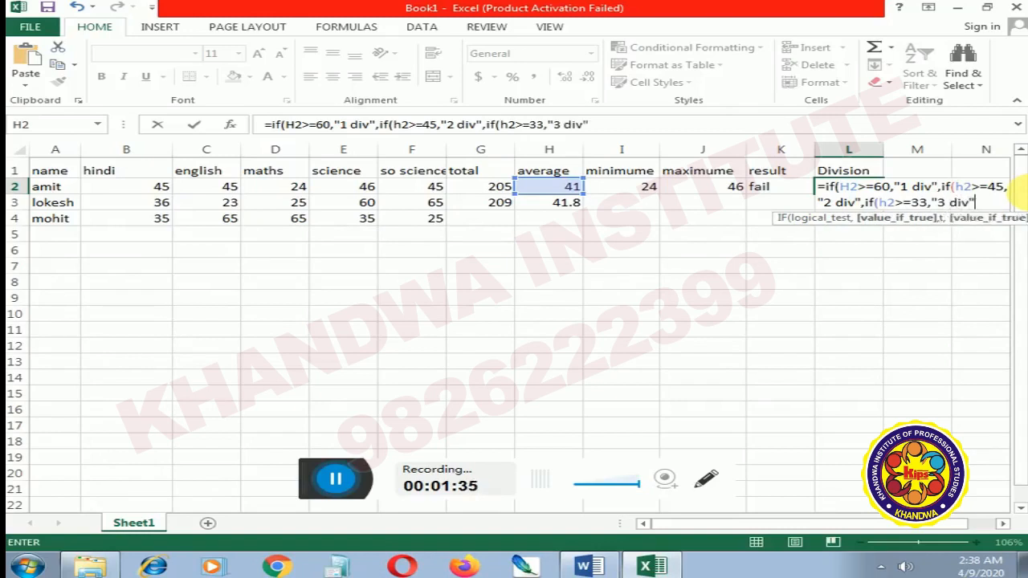
{"action": "type", "text": "\","}
{"action": "type", "text": "\""}
{"action": "type", "text": "faill"}
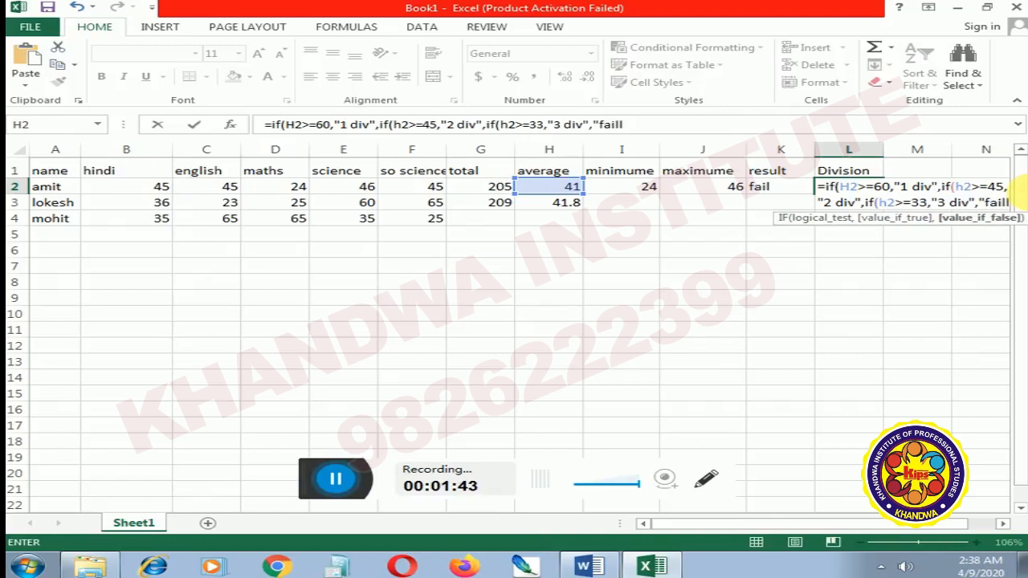
Step: Complete the L2 formula with "fail" as the final fallback, close all three IFs and enter it
{"action": "key", "text": "BackSpace"}
{"action": "type", "text": "\""}
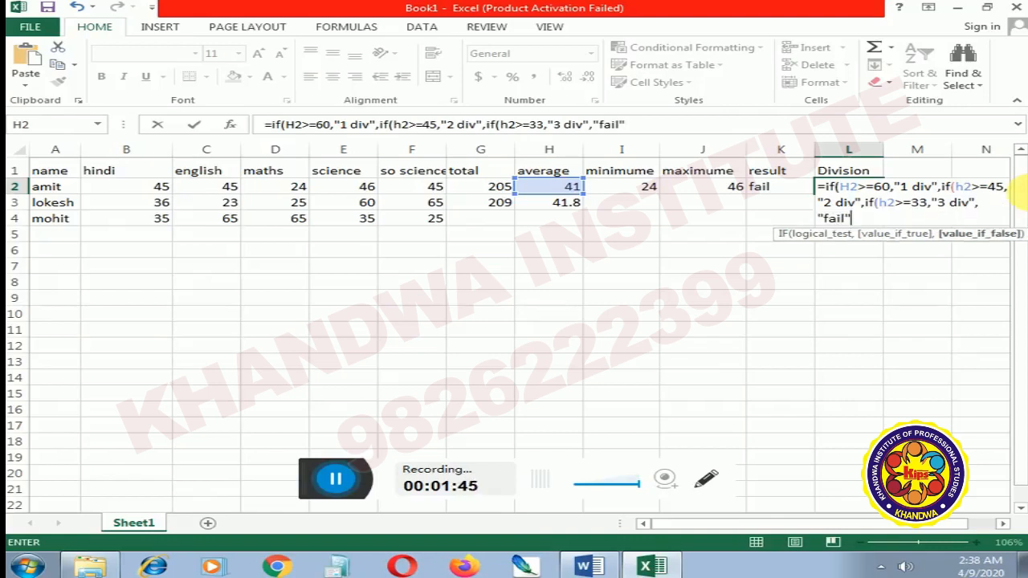
{"action": "type", "text": ")))"}
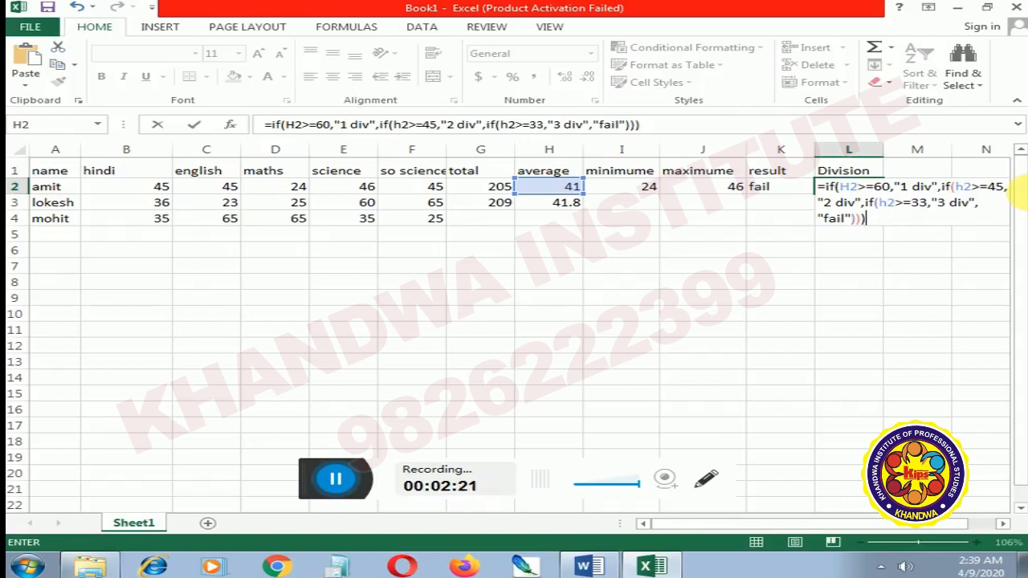
{"action": "key", "text": "Return"}
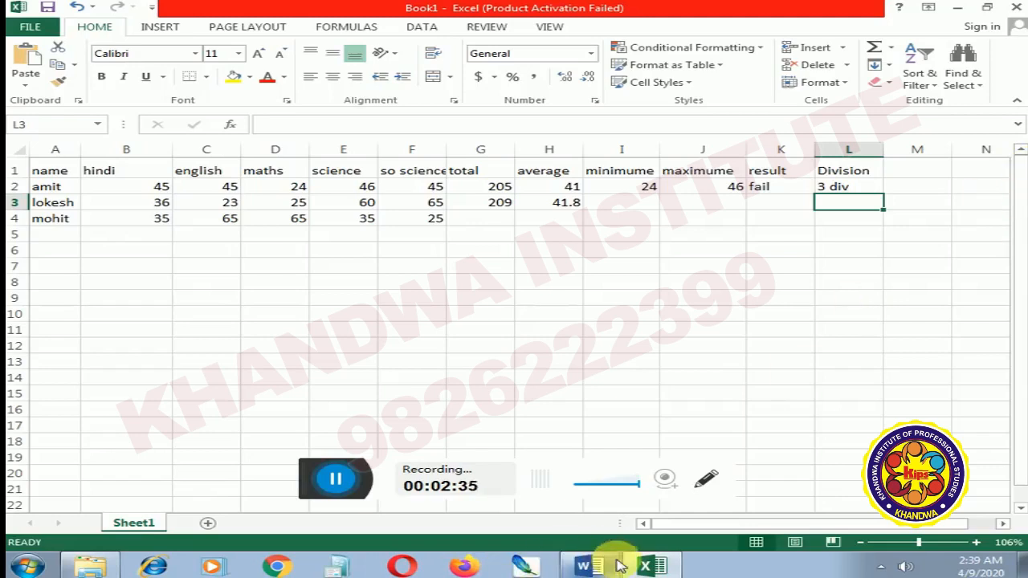
Step: Switch to Word to check the Unit 4 topic list, and return to the Excel workbook
{"action": "left_click", "coordinate": [660, 569]}
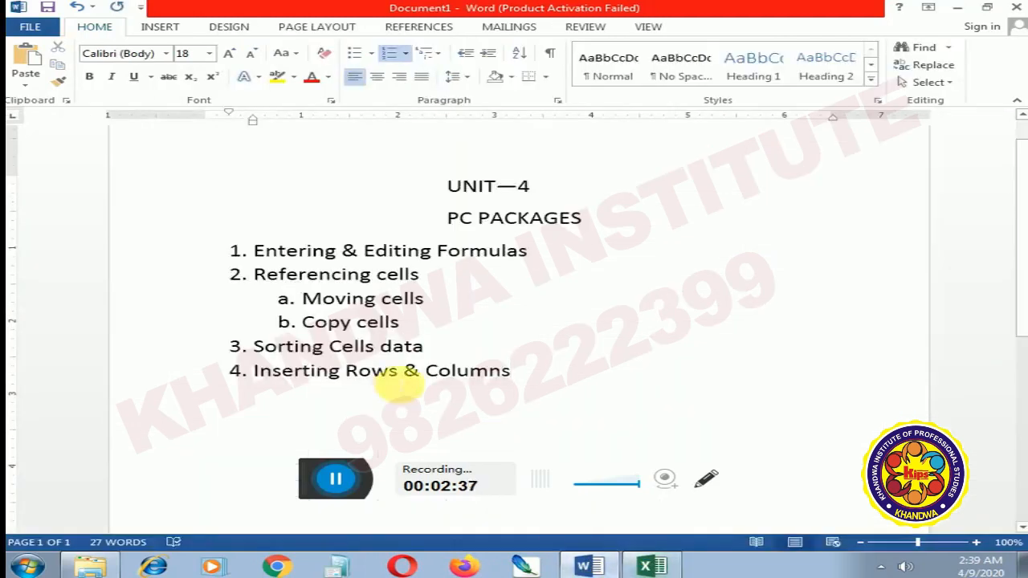
{"action": "left_click", "coordinate": [590, 567]}
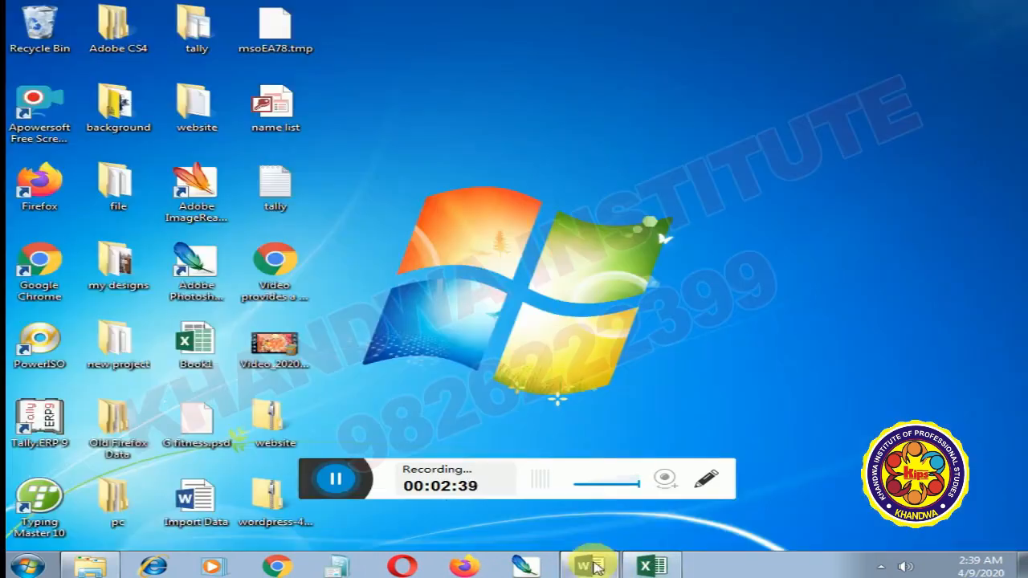
{"action": "left_click", "coordinate": [642, 565]}
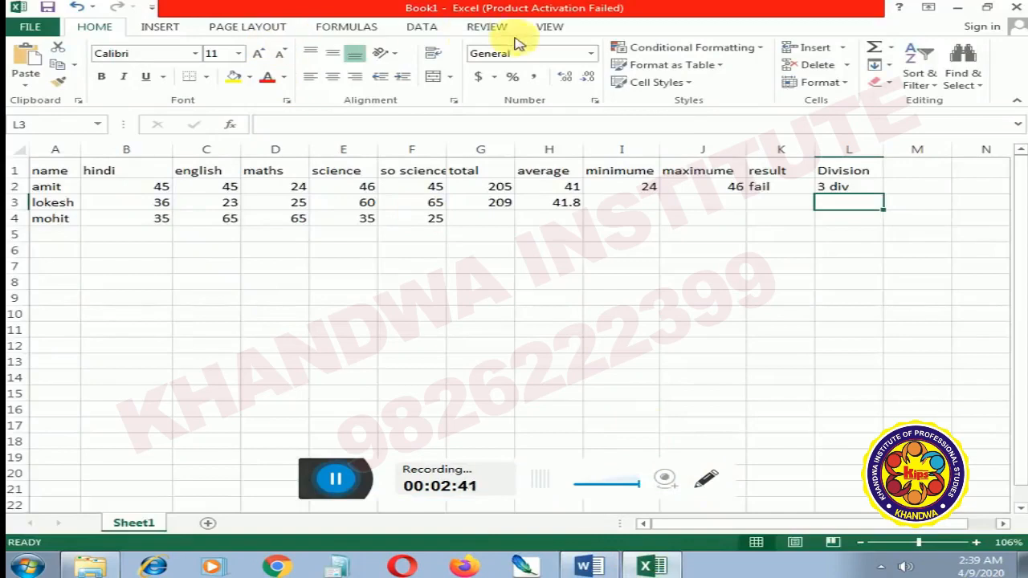
Step: Insert a blank sheet column before the name column, using cell A1 as the reference
{"action": "left_click", "coordinate": [843, 50]}
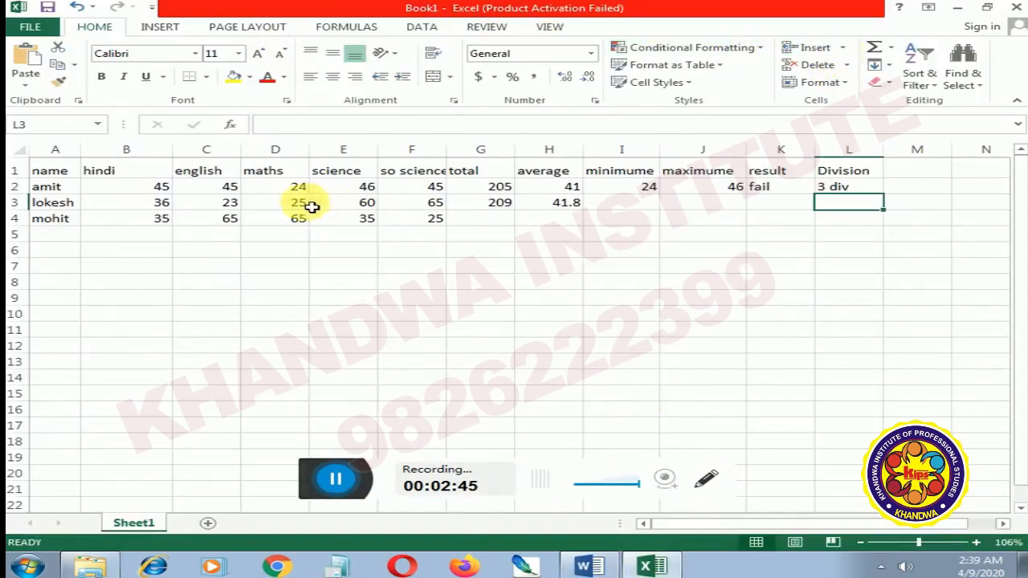
{"action": "left_click", "coordinate": [59, 174]}
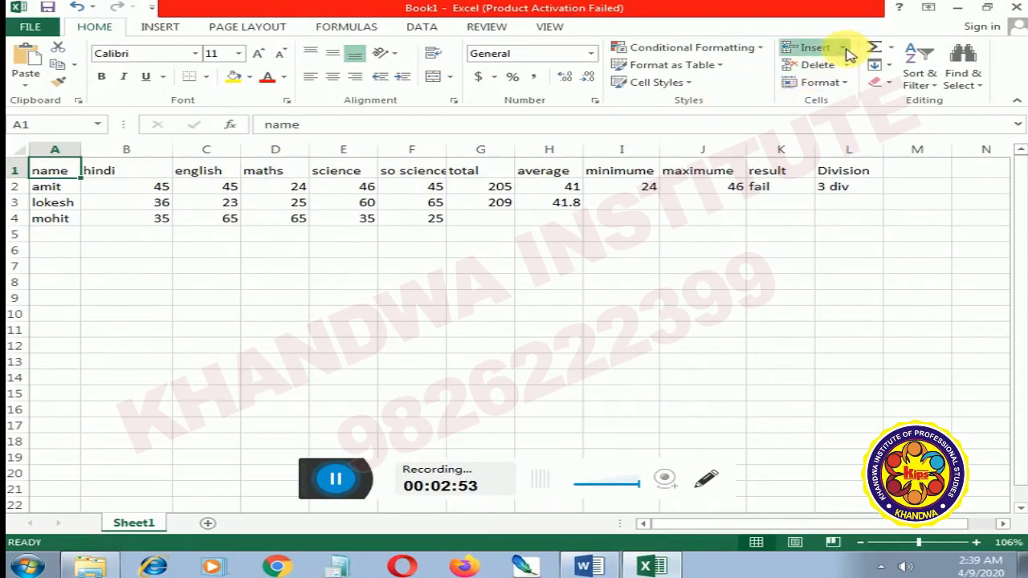
{"action": "left_click", "coordinate": [857, 103]}
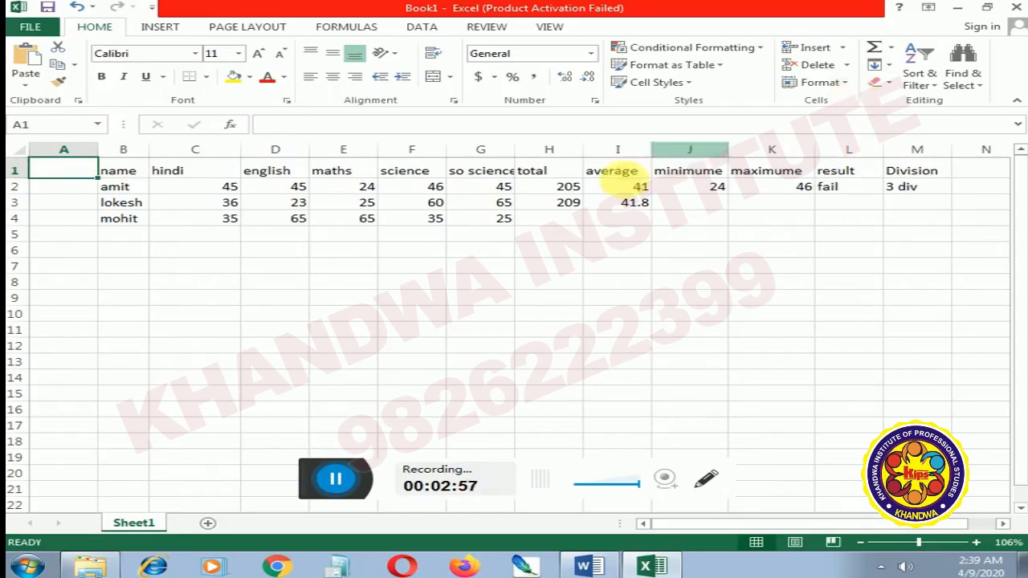
Step: Insert a blank sheet row above row 4, using cell A4 as the reference
{"action": "left_click", "coordinate": [79, 220]}
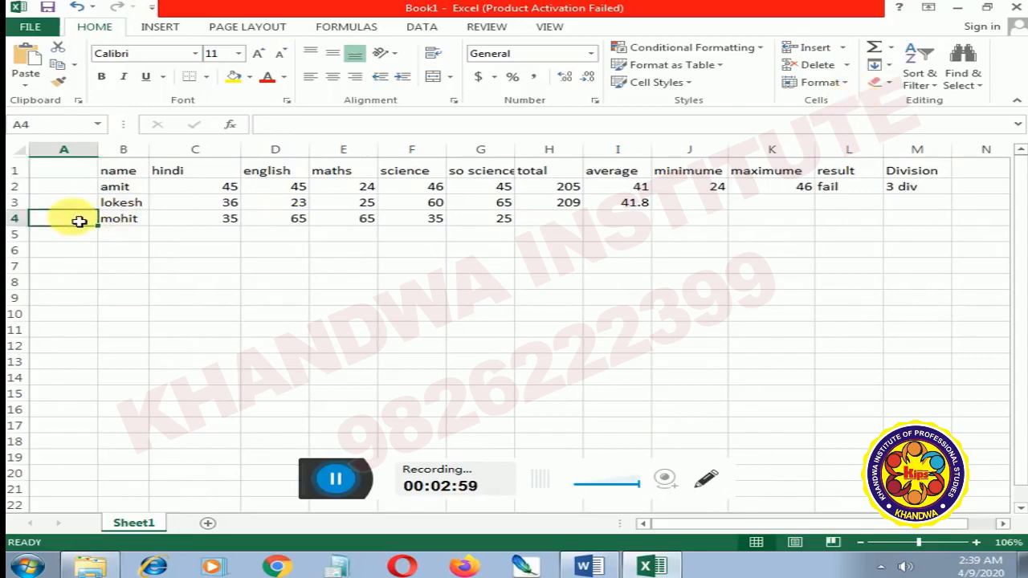
{"action": "left_click", "coordinate": [855, 86]}
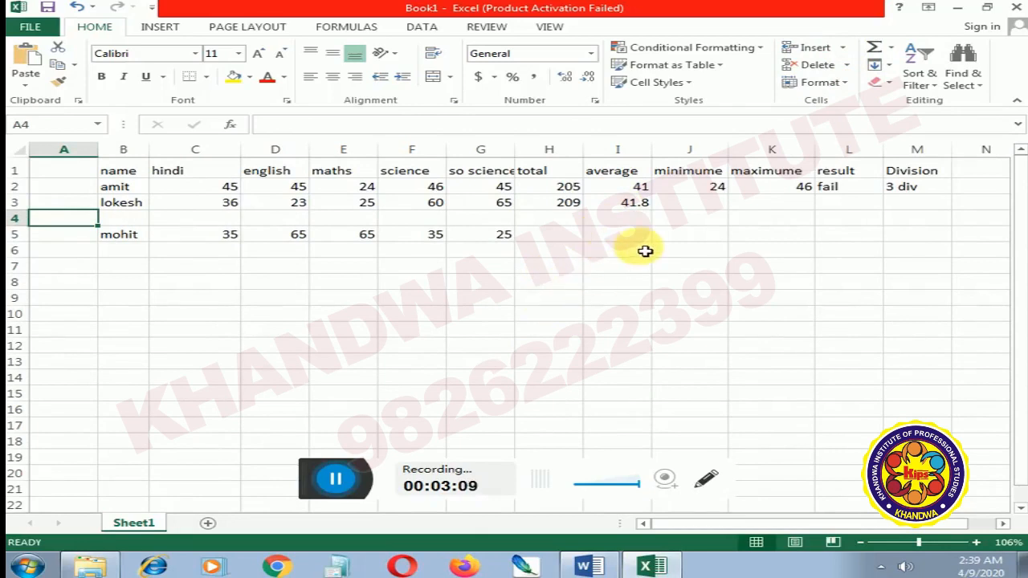
Step: Review the Unit 4 topic list in the Word document again and return to the Excel workbook
{"action": "left_click", "coordinate": [588, 567]}
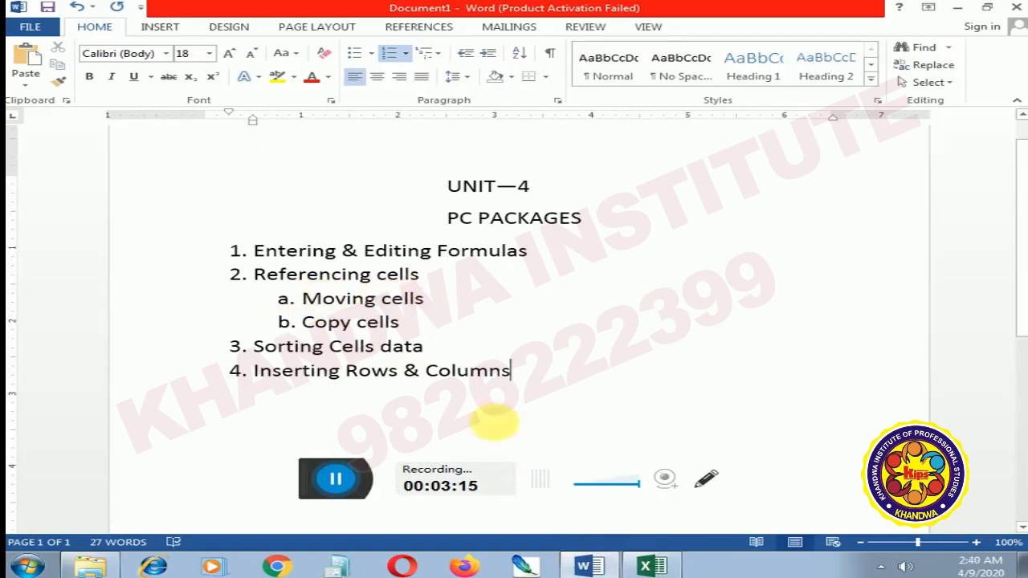
{"action": "left_click", "coordinate": [650, 567]}
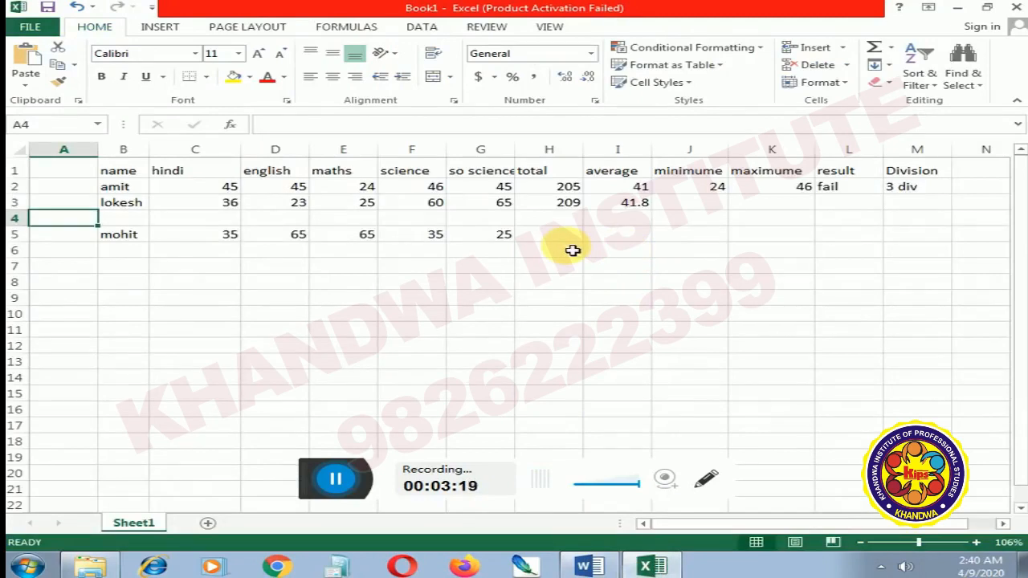
Step: Discard the stray entry in A4 and undo the blank row insertion
{"action": "type", "text": "2"}
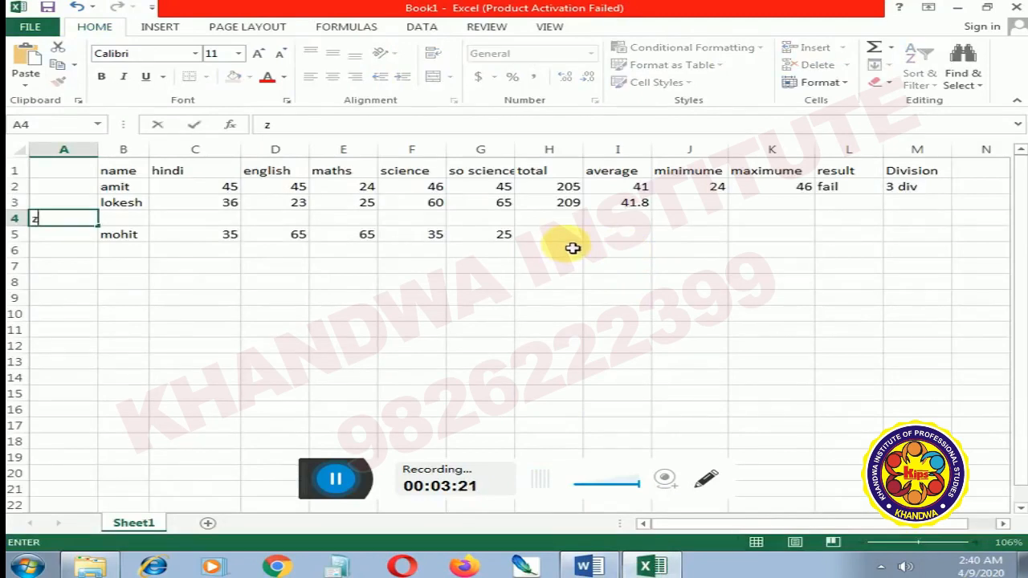
{"action": "key", "text": "Escape"}
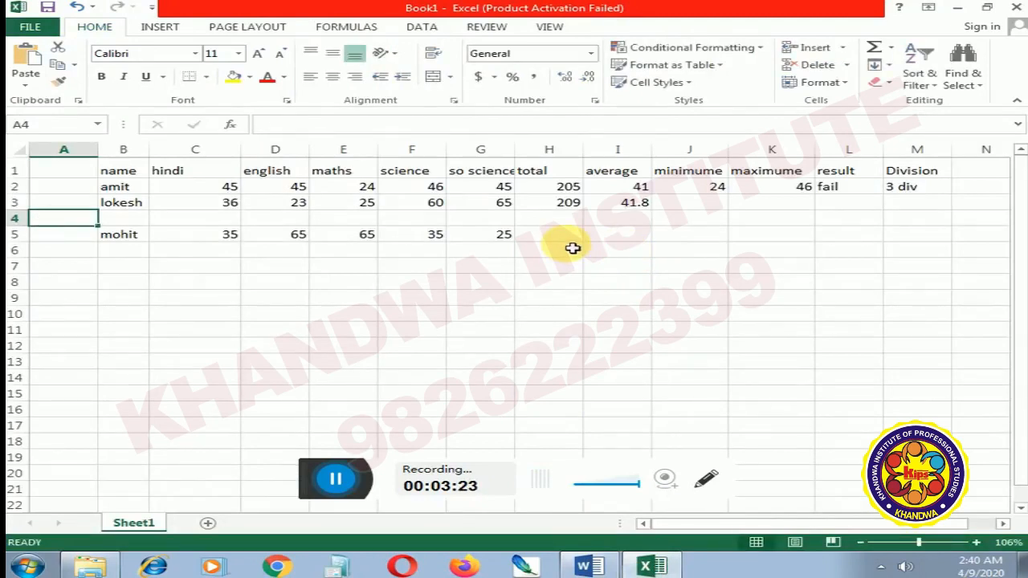
{"action": "key", "text": "ctrl+z"}
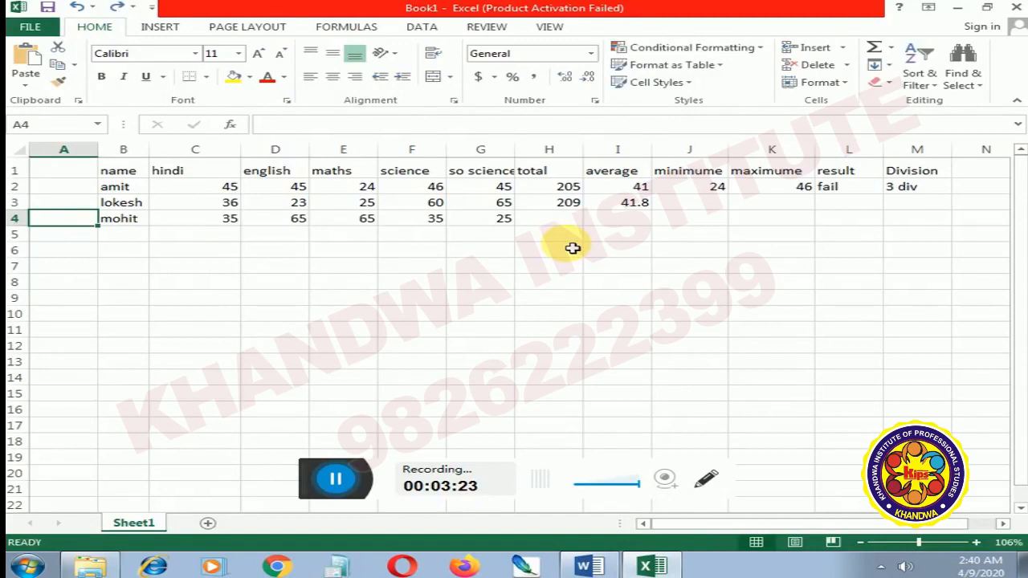
Step: Fill the total formula from H2 down through H4
{"action": "left_click", "coordinate": [569, 191]}
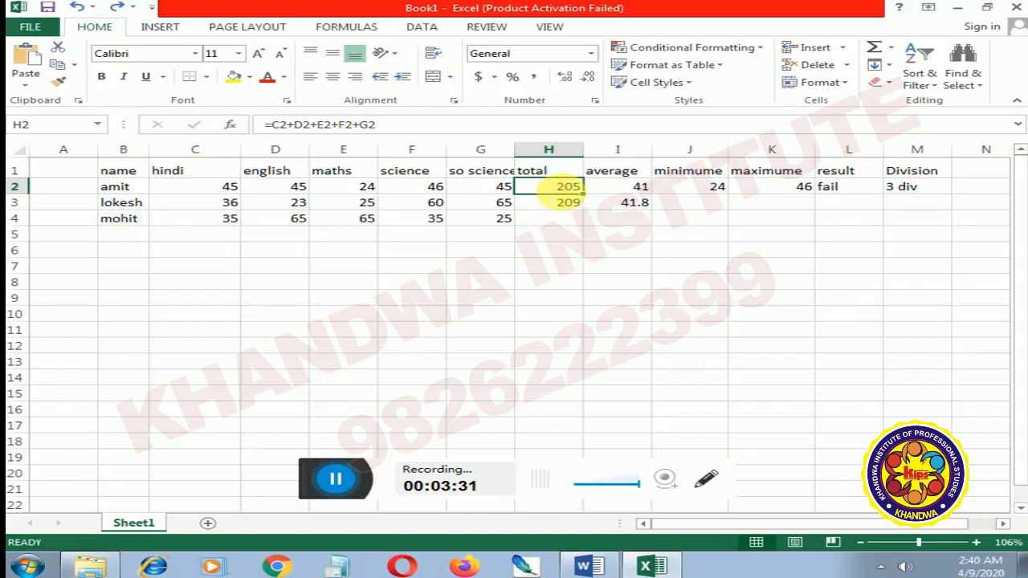
{"action": "left_click_drag", "start_coordinate": [585, 200], "coordinate": [586, 215]}
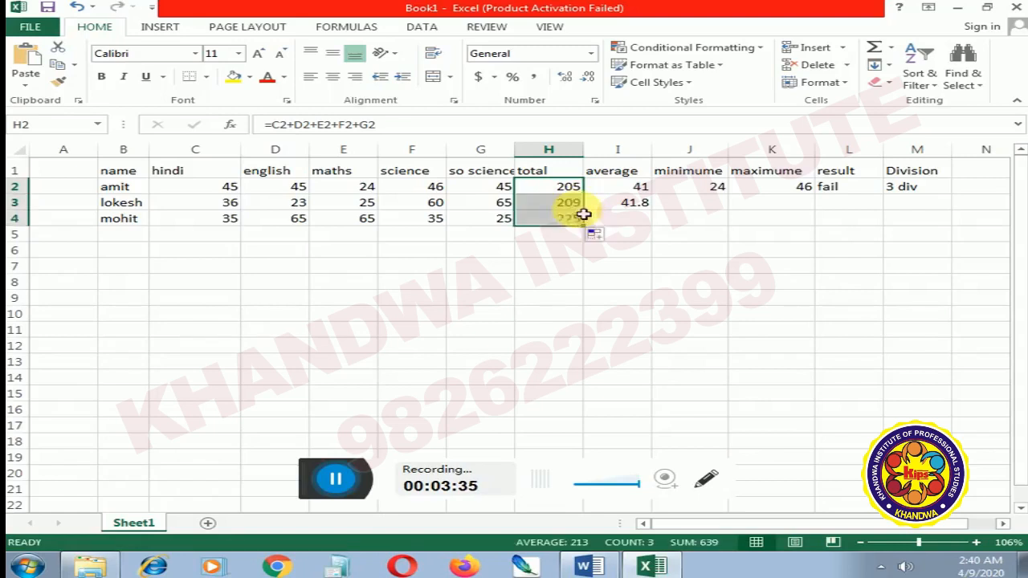
Step: Compare the total formulas in H2, H3 and H4 to see how their cell references adjust for each row
{"action": "left_click", "coordinate": [548, 267]}
{"action": "left_click", "coordinate": [557, 224]}
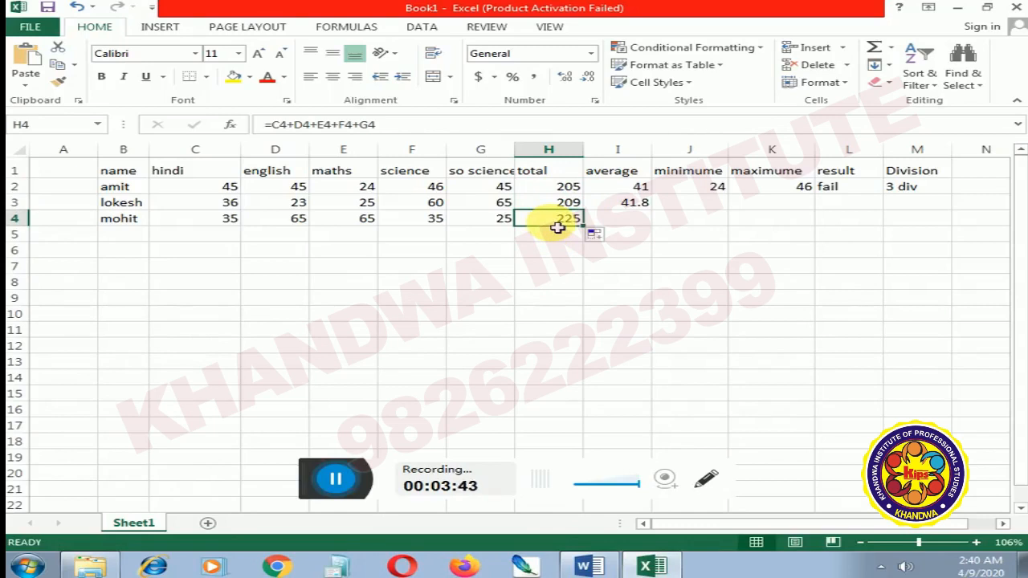
{"action": "key", "text": "Up"}
{"action": "key", "text": "Up"}
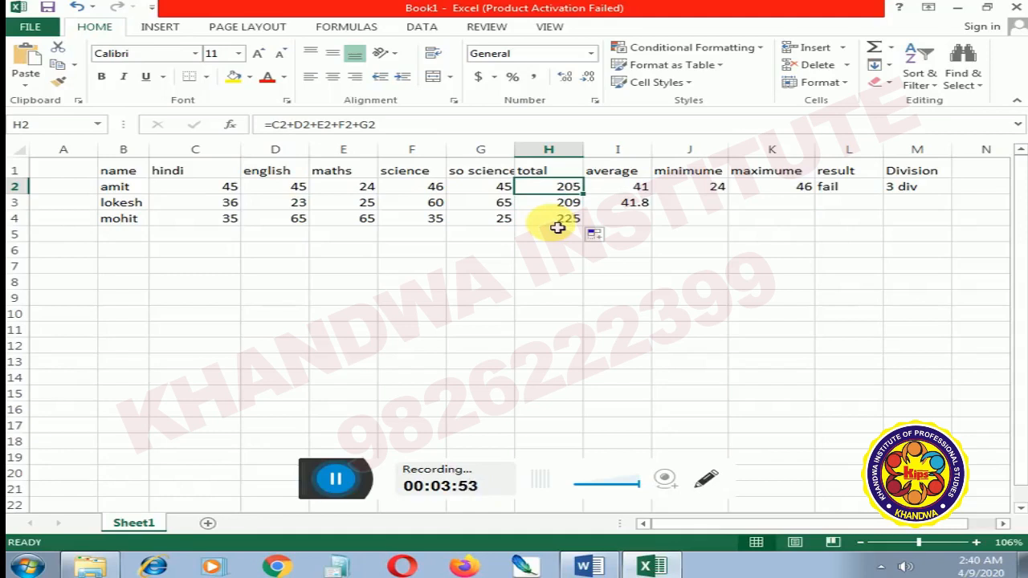
{"action": "key", "text": "Down"}
{"action": "key", "text": "Down"}
{"action": "key", "text": "Up"}
{"action": "key", "text": "Down"}
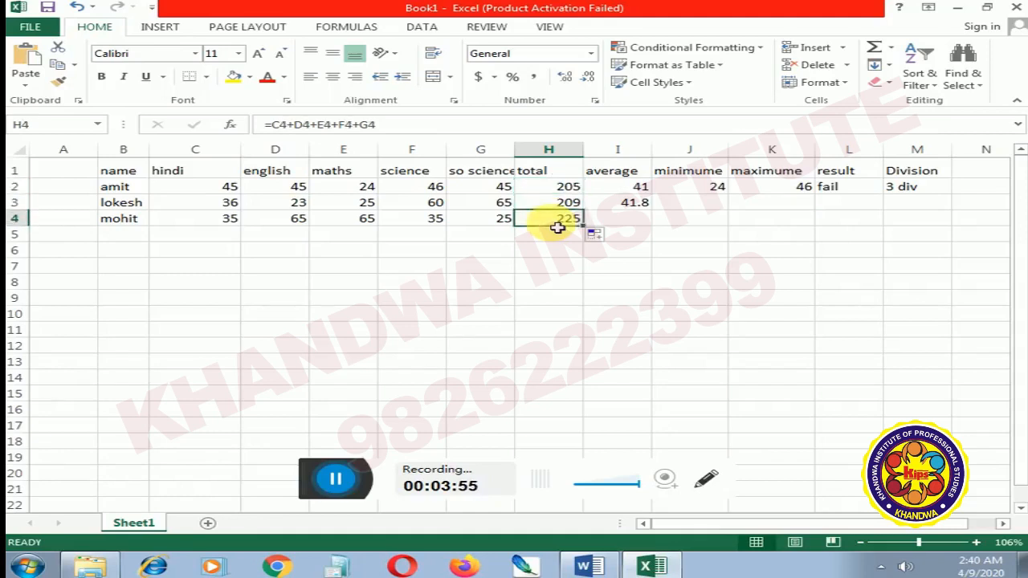
{"action": "key", "text": "Up"}
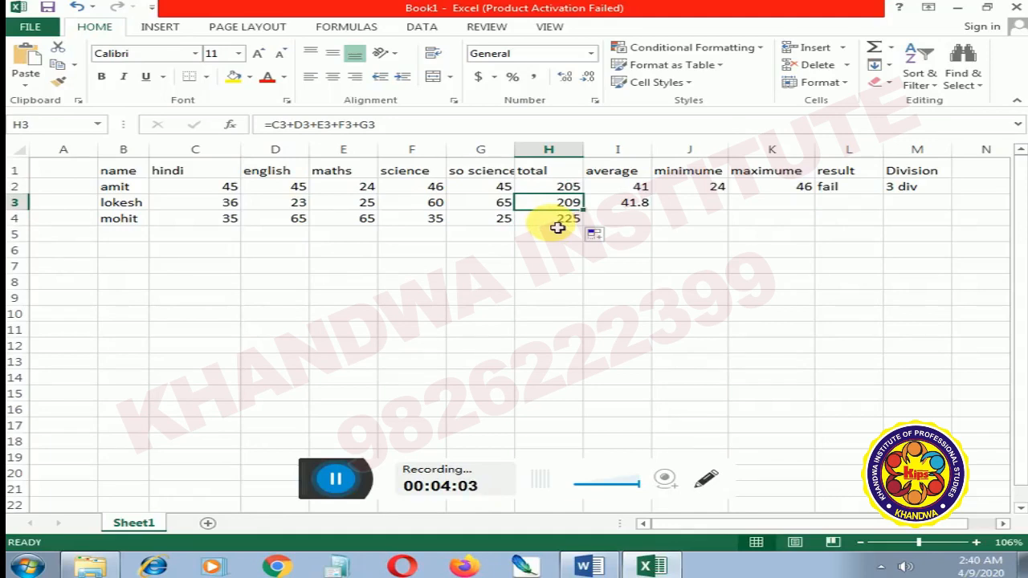
{"action": "key", "text": "Up"}
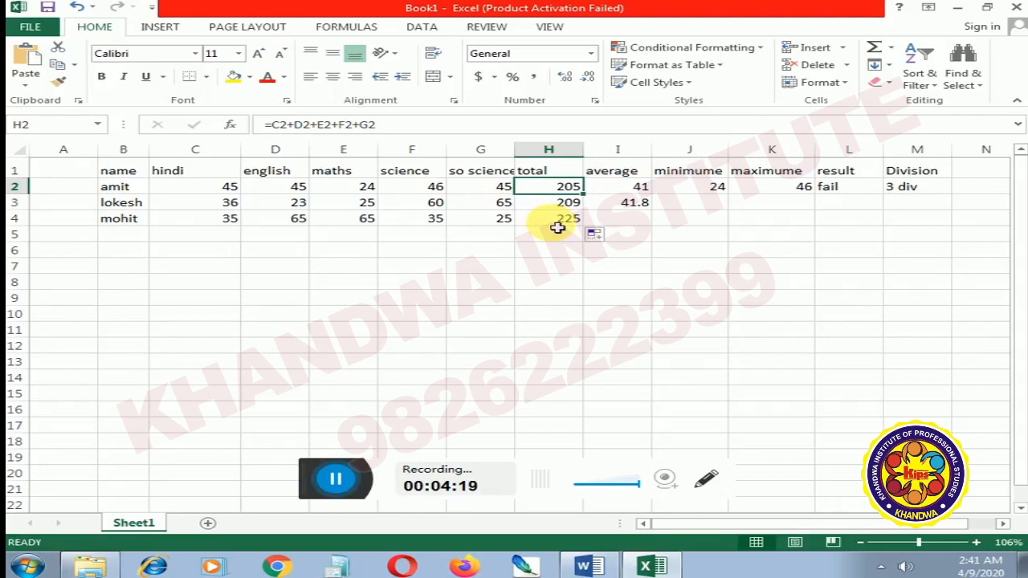
Step: Select the marksheet block B1:H4 and the heading cells B1:H1 in turn, and clear the selection
{"action": "left_click", "coordinate": [137, 175]}
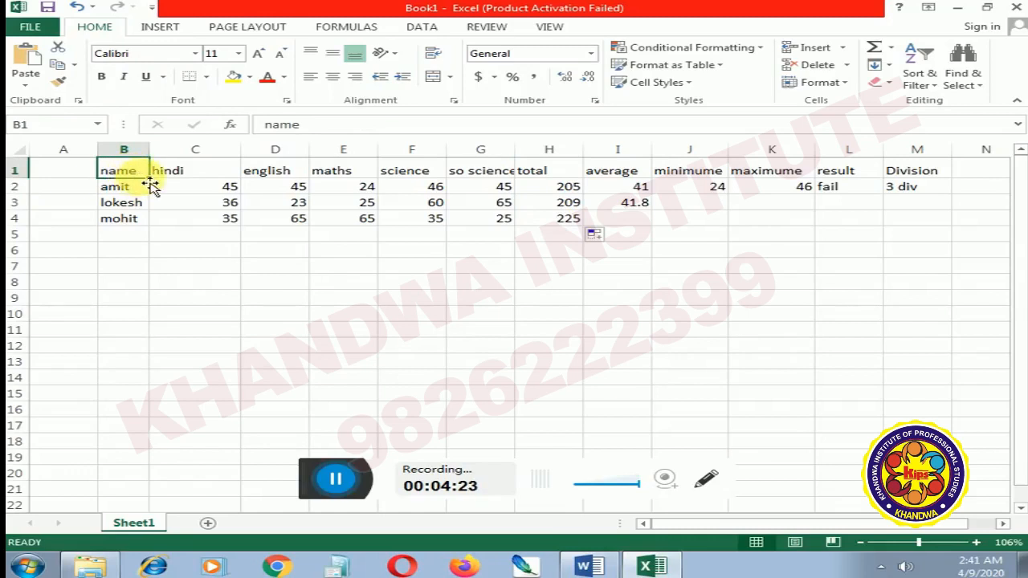
{"action": "left_click_drag", "start_coordinate": [137, 171], "coordinate": [590, 219]}
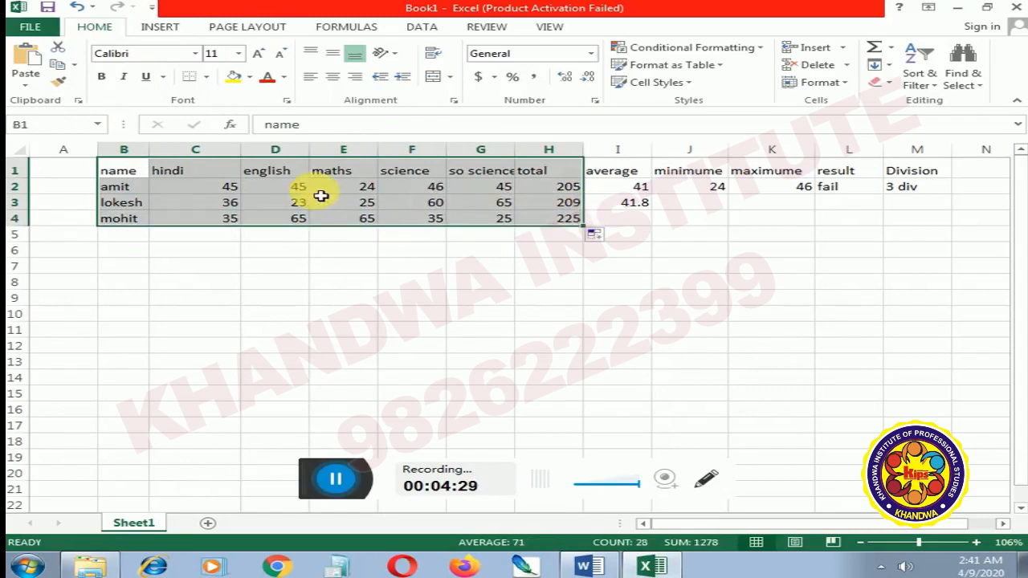
{"action": "left_click", "coordinate": [184, 250]}
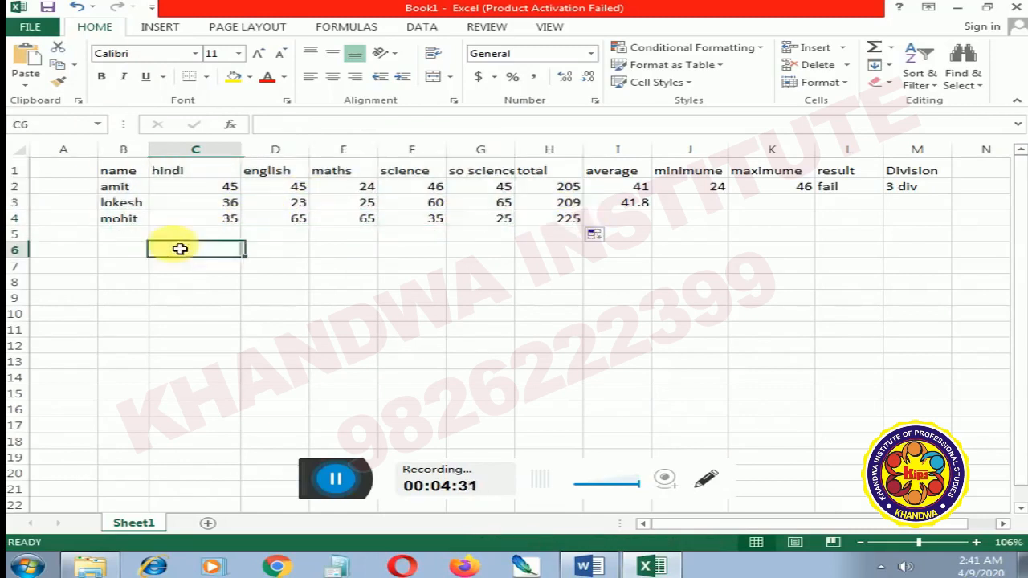
{"action": "left_click", "coordinate": [128, 174]}
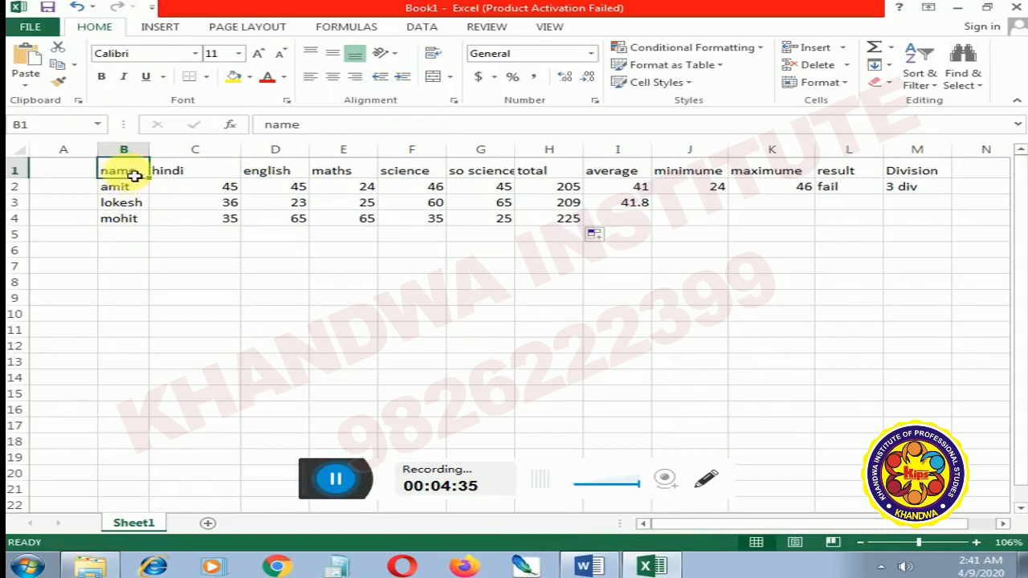
{"action": "left_click_drag", "start_coordinate": [140, 173], "coordinate": [587, 170]}
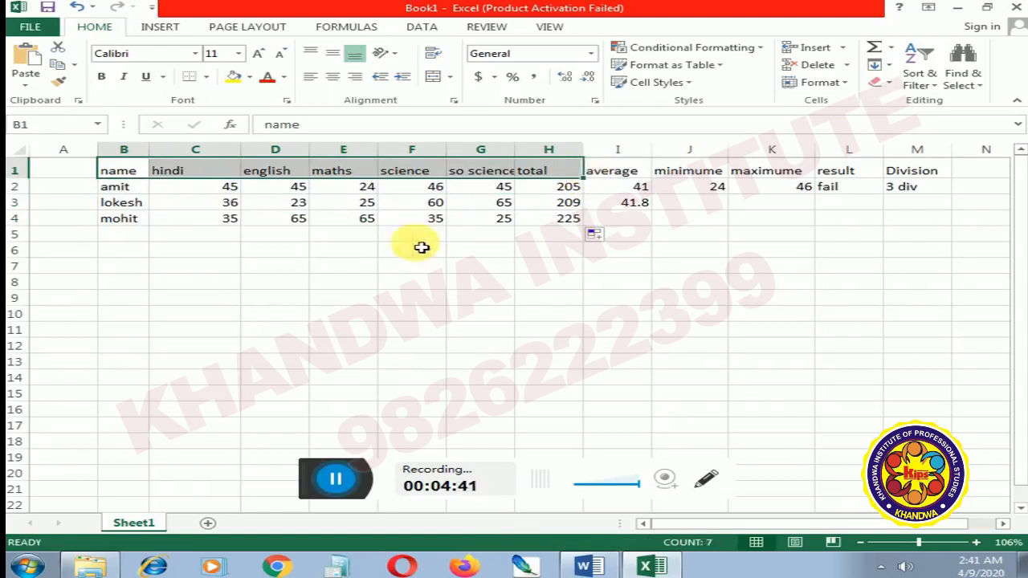
{"action": "left_click", "coordinate": [347, 281]}
Step: Move the name column cells B1:B4 down to B7 by cutting and pasting them
{"action": "left_click_drag", "start_coordinate": [117, 172], "coordinate": [121, 218]}
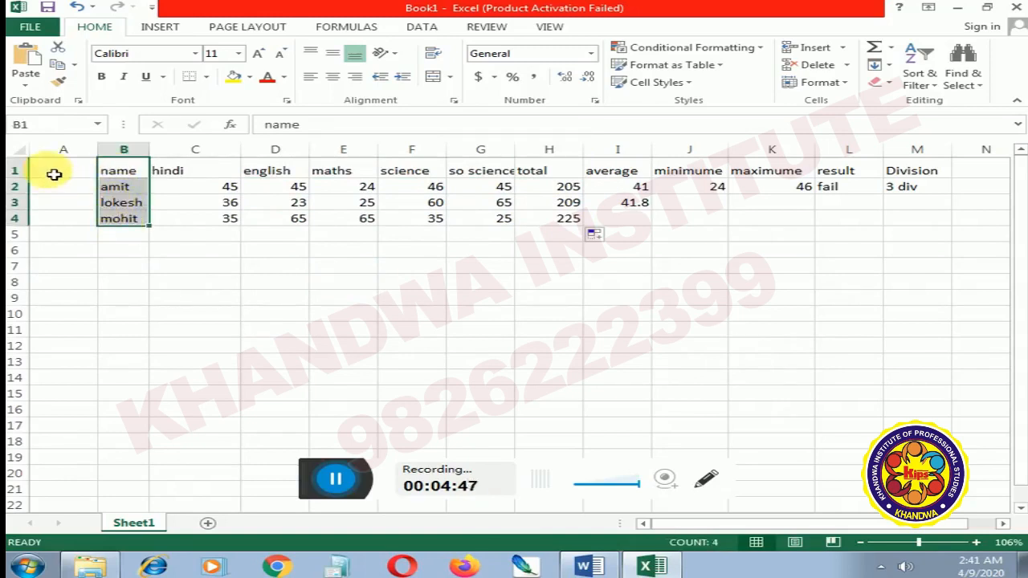
{"action": "left_click", "coordinate": [58, 63]}
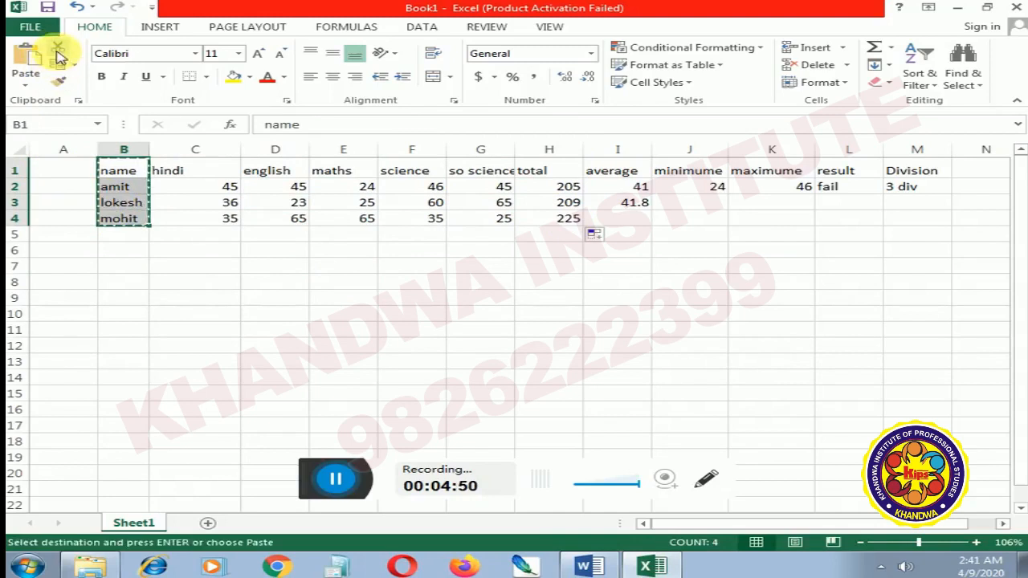
{"action": "left_click", "coordinate": [128, 265]}
{"action": "left_click", "coordinate": [29, 63]}
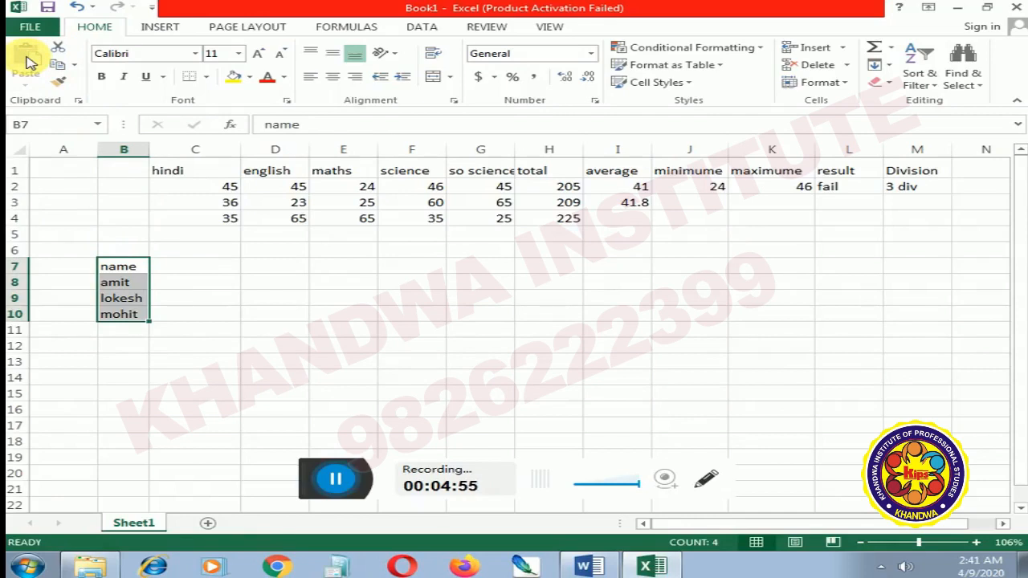
{"action": "key", "text": "ctrl+q"}
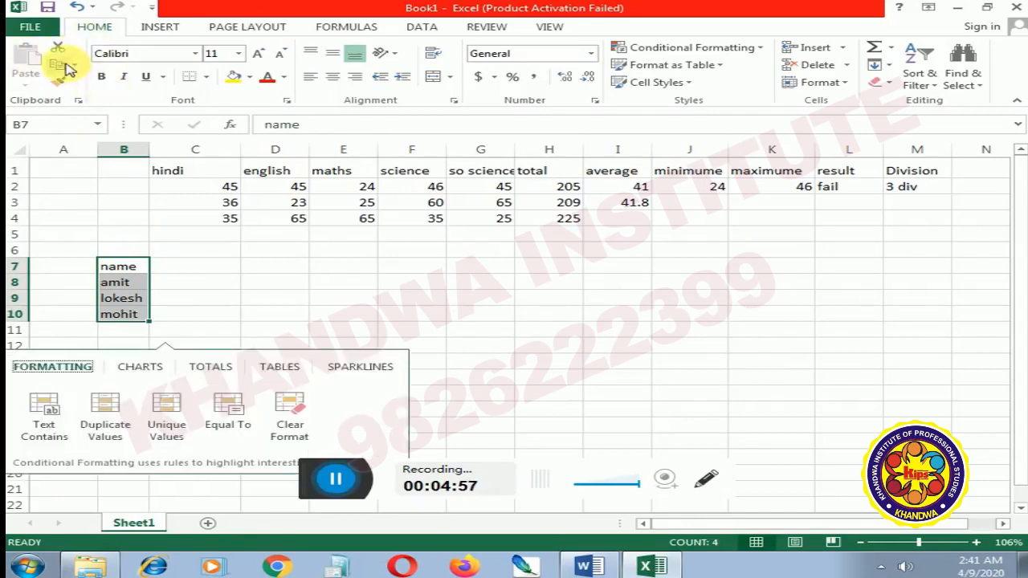
Step: Copy the names in B7:B10 and paste them back at B1
{"action": "left_click", "coordinate": [60, 64]}
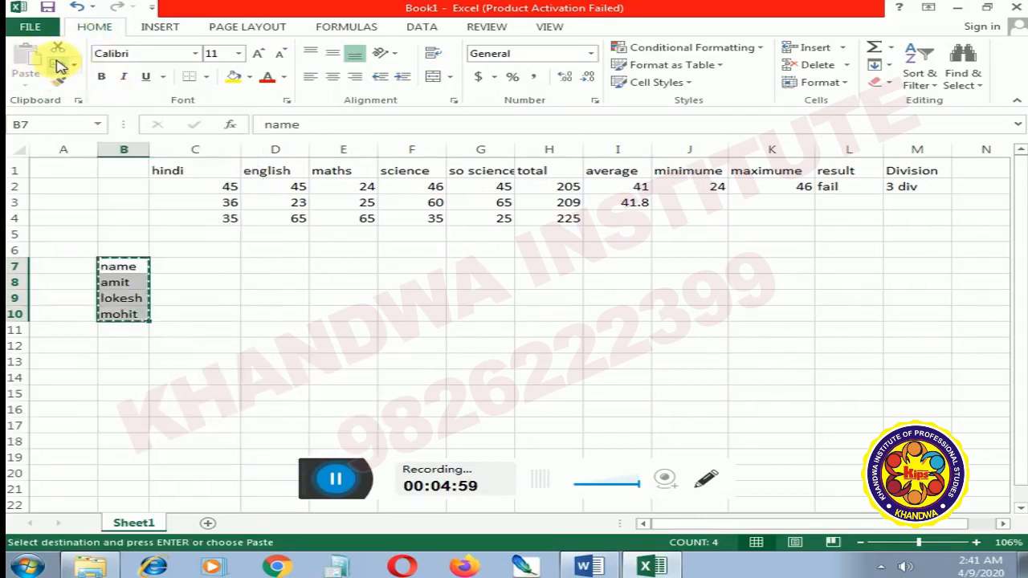
{"action": "left_click", "coordinate": [123, 172]}
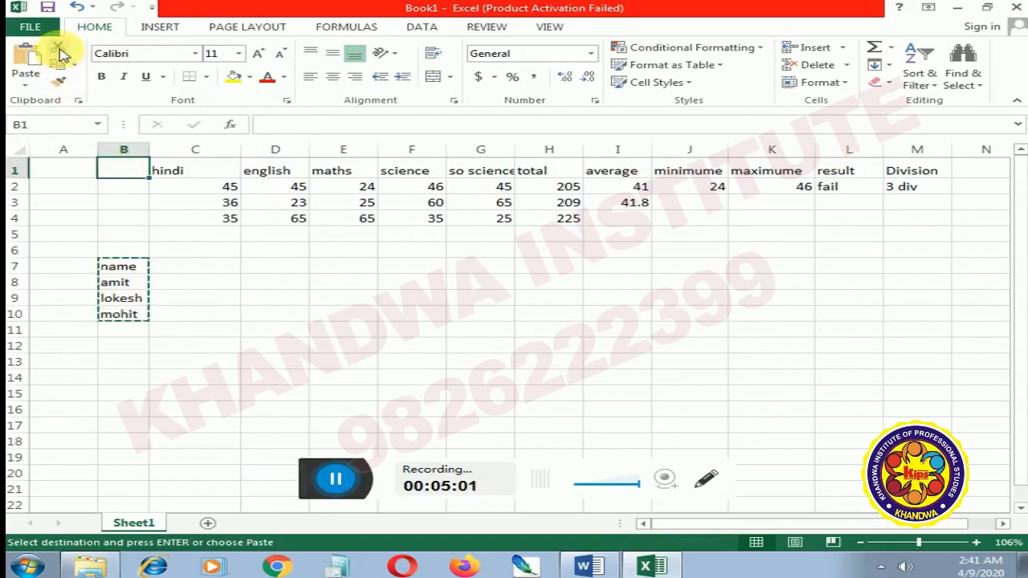
{"action": "left_click", "coordinate": [25, 57]}
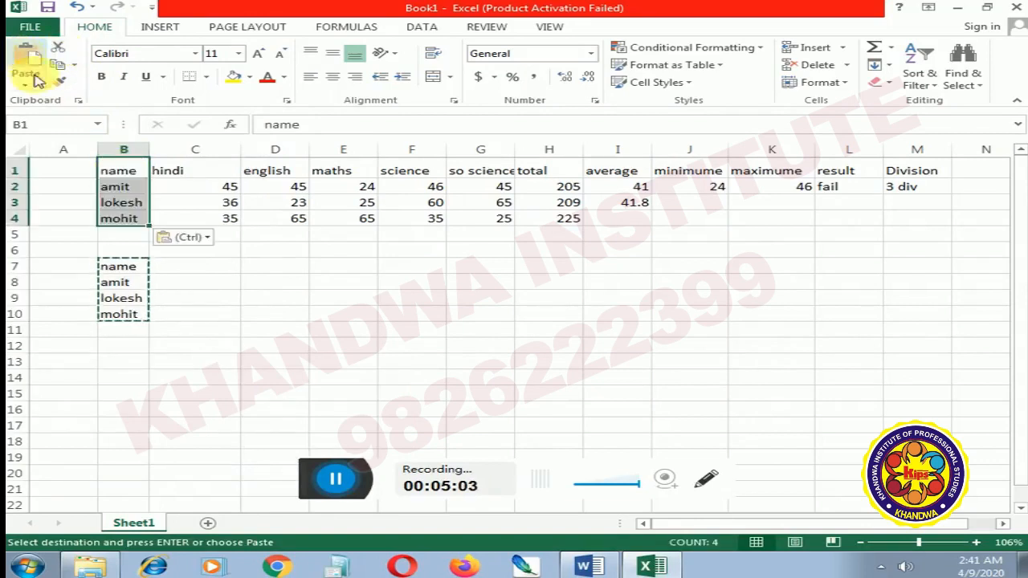
{"action": "left_click", "coordinate": [271, 265]}
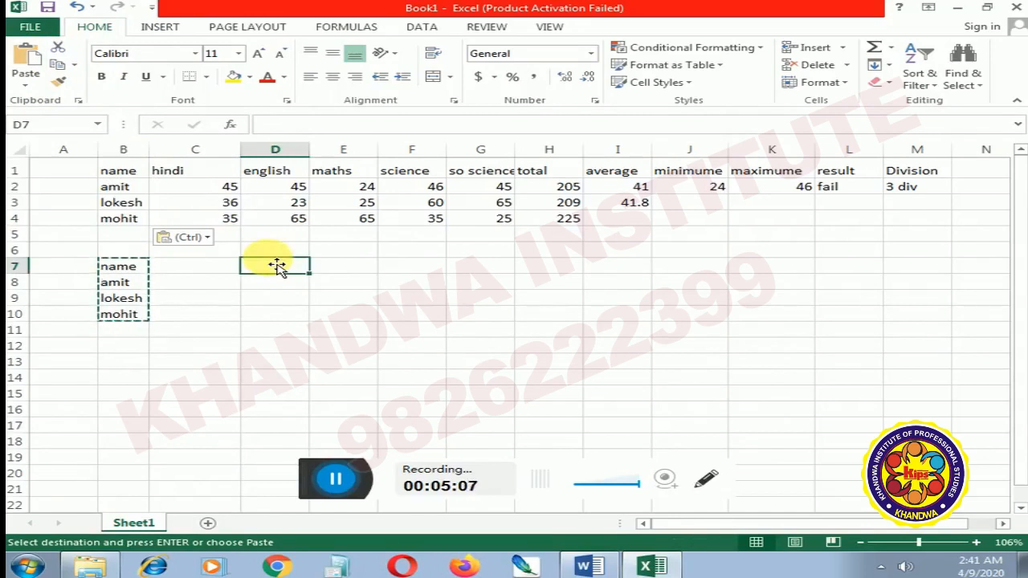
{"action": "left_click", "coordinate": [647, 189]}
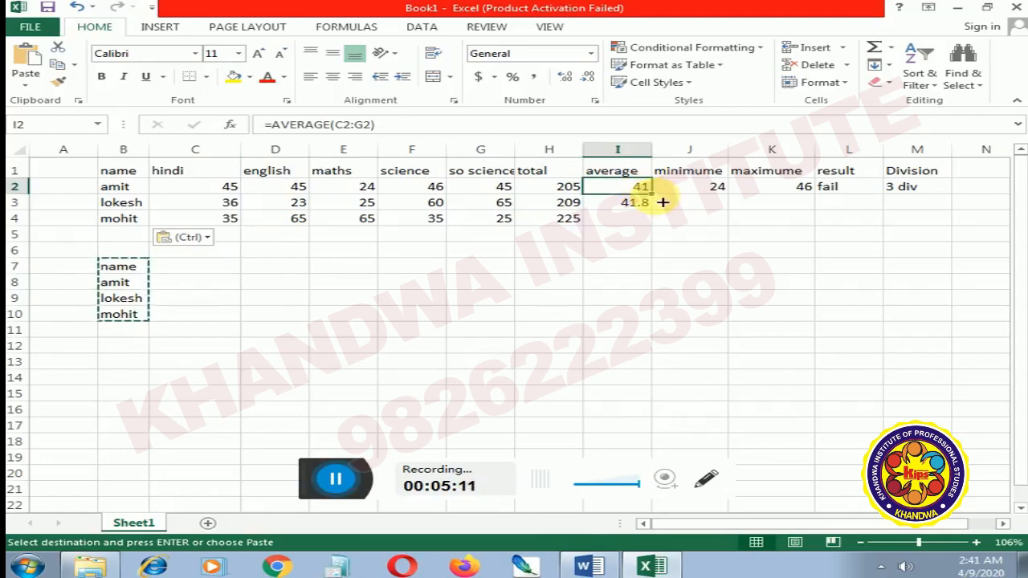
{"action": "key", "text": "ctrl"}
{"action": "key", "text": "ctrl"}
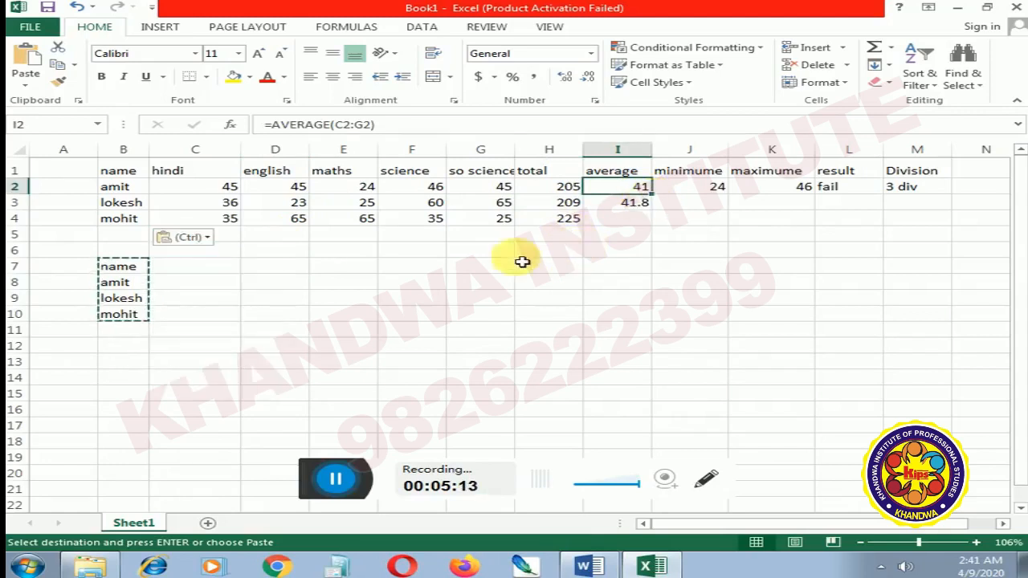
{"action": "left_click", "coordinate": [442, 298]}
{"action": "key", "text": "ctrl"}
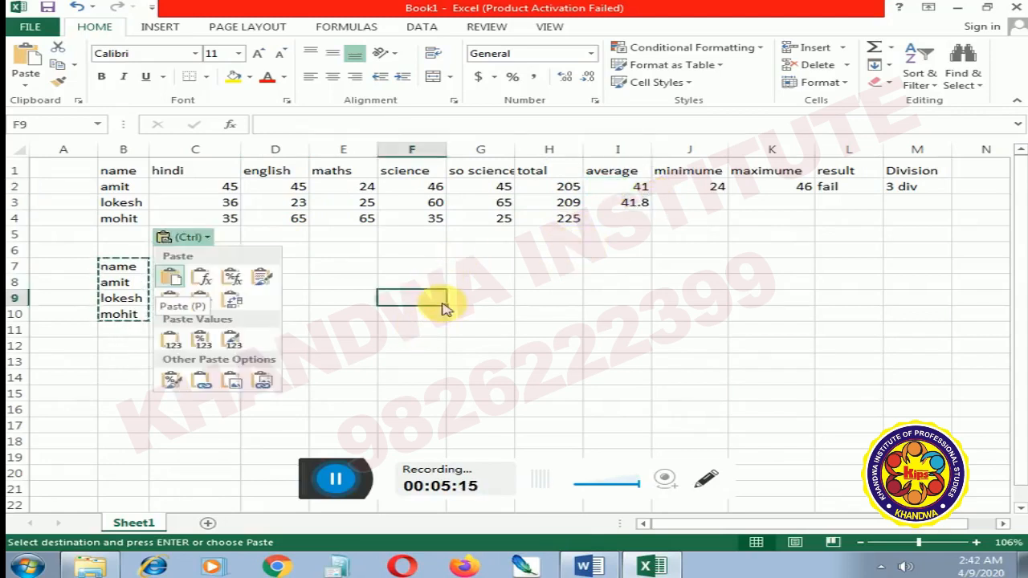
{"action": "key", "text": "ctrl"}
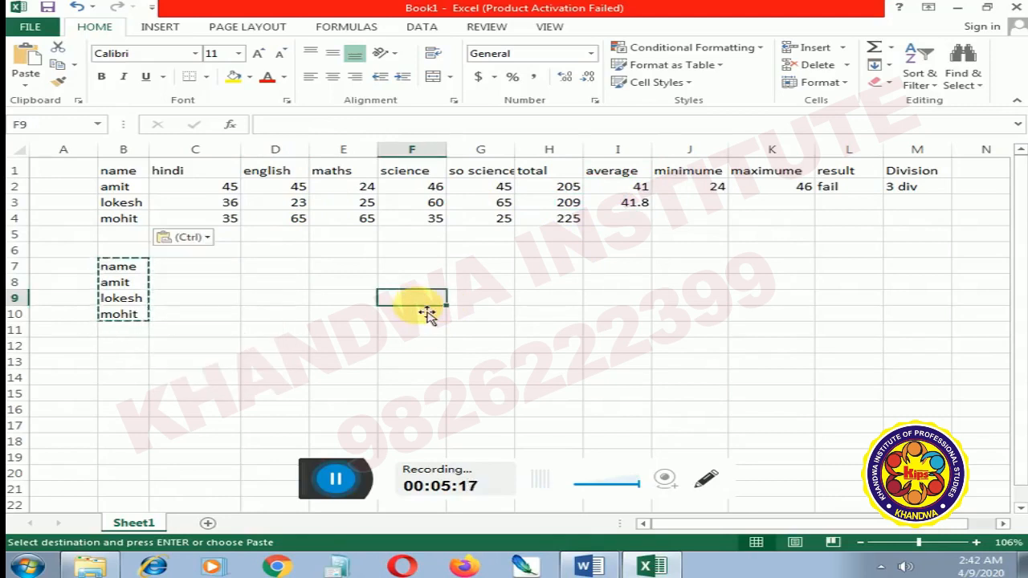
{"action": "key", "text": "Escape"}
Step: Copy the average formula in I2 and paste it over the range I2:I4
{"action": "left_click", "coordinate": [635, 194]}
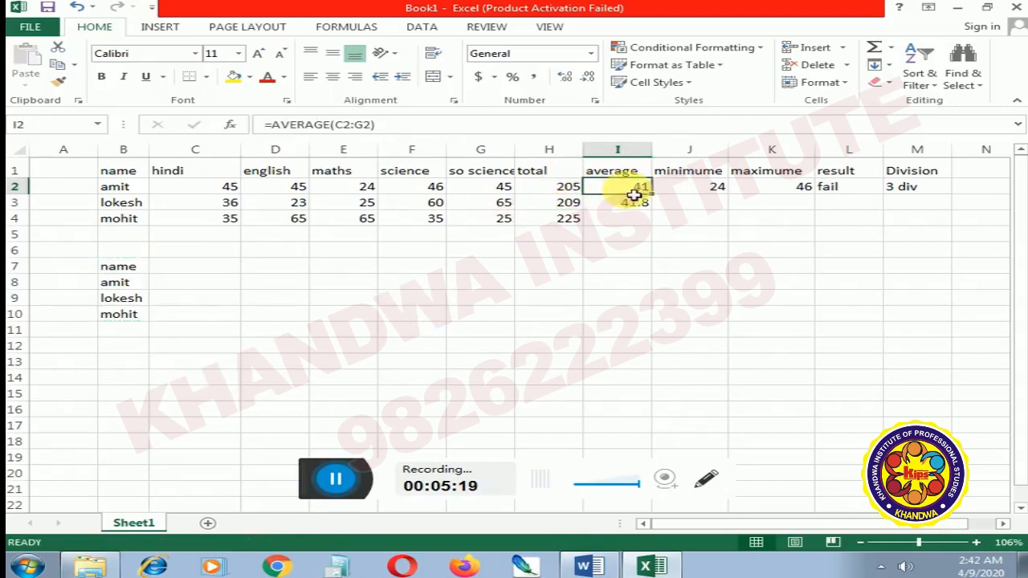
{"action": "key", "text": "ctrl+c"}
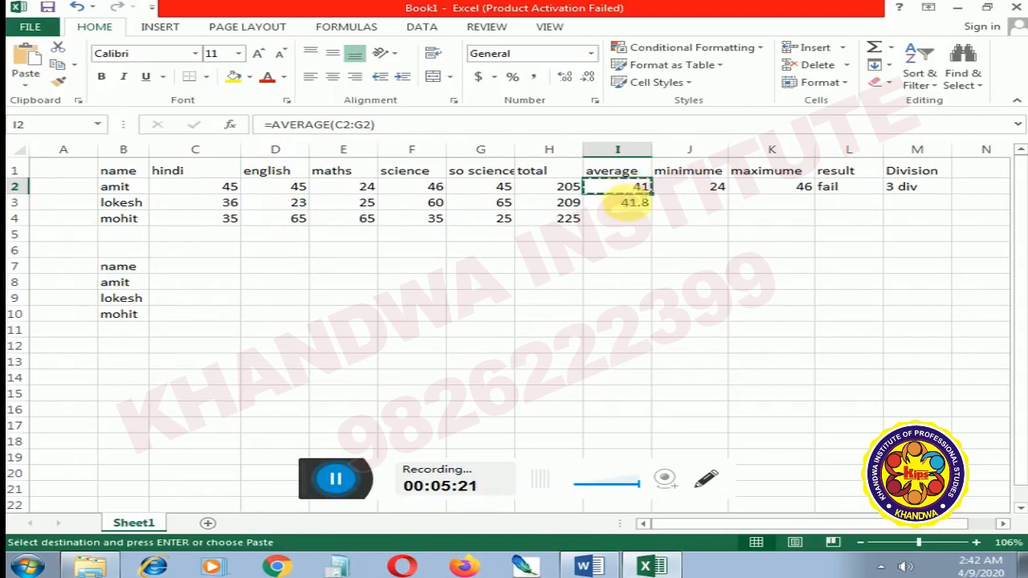
{"action": "left_click_drag", "start_coordinate": [633, 187], "coordinate": [634, 219]}
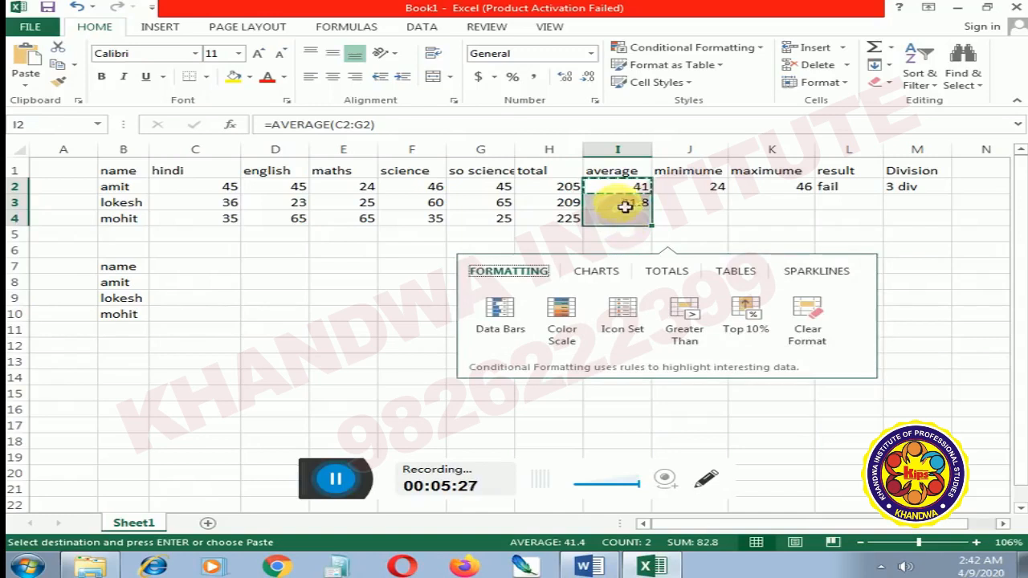
{"action": "left_click", "coordinate": [626, 189]}
{"action": "left_click_drag", "start_coordinate": [625, 189], "coordinate": [633, 217]}
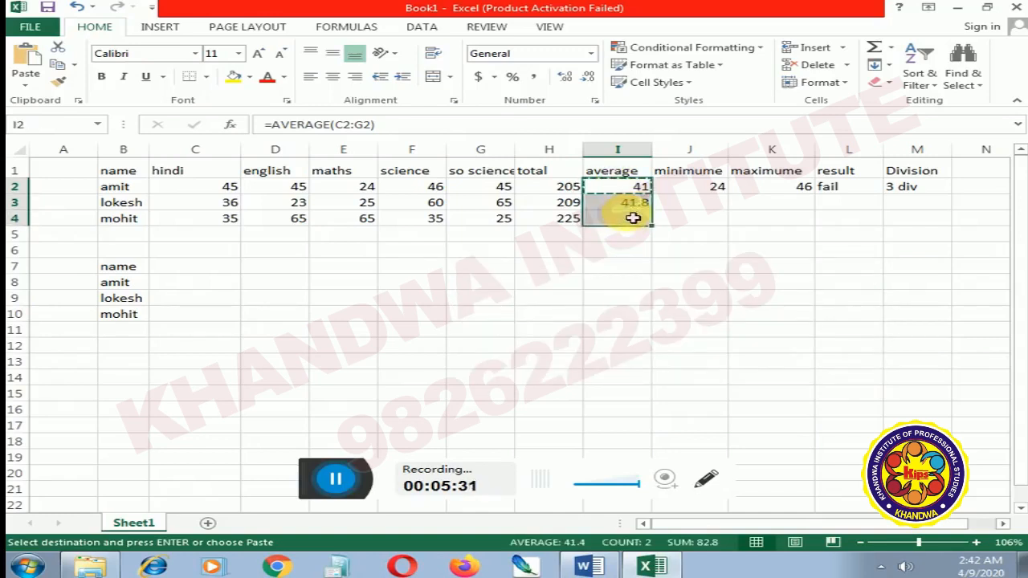
{"action": "left_click", "coordinate": [625, 235]}
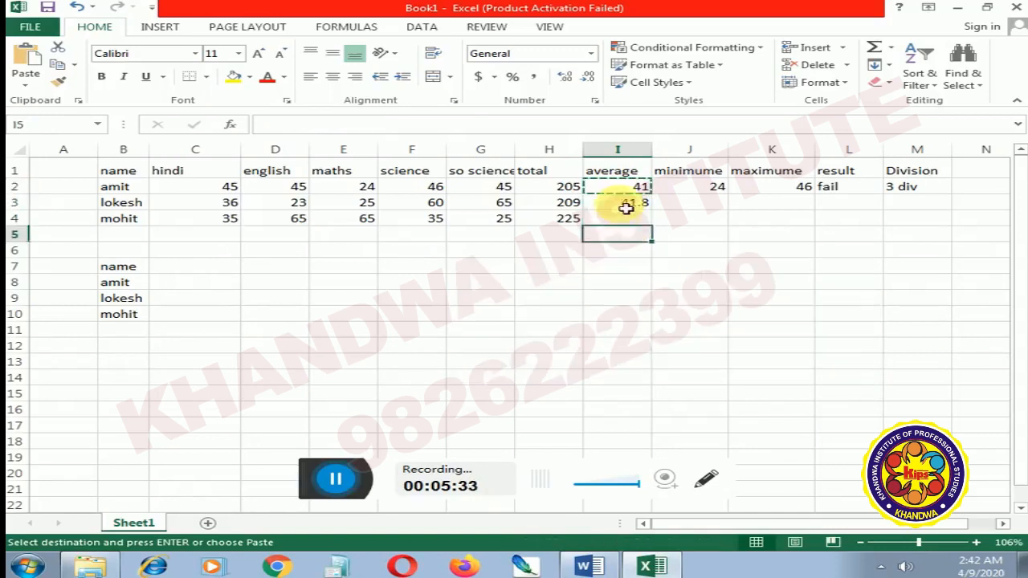
{"action": "left_click_drag", "start_coordinate": [630, 193], "coordinate": [635, 220]}
{"action": "right_click", "coordinate": [634, 221]}
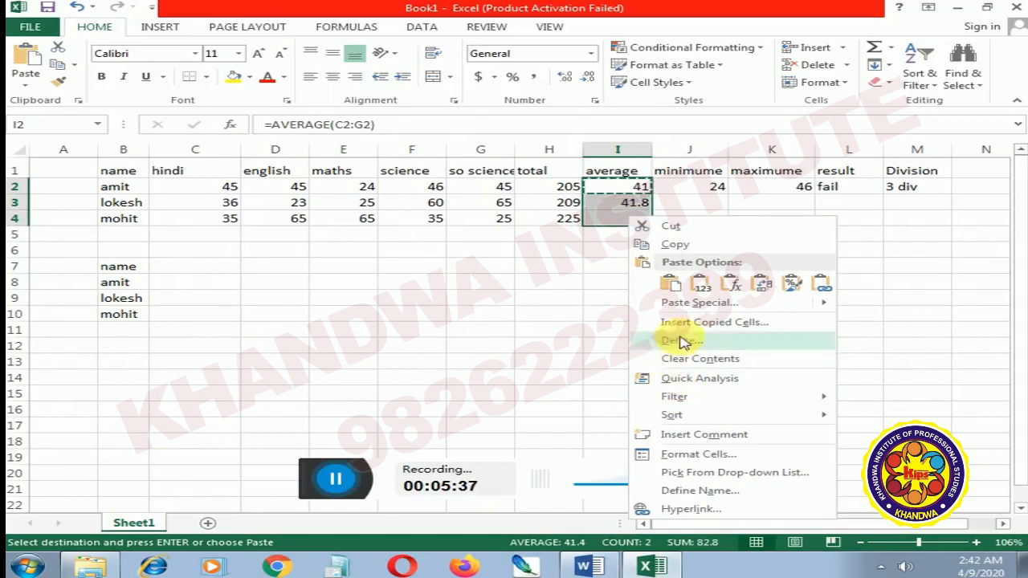
{"action": "left_click", "coordinate": [671, 282]}
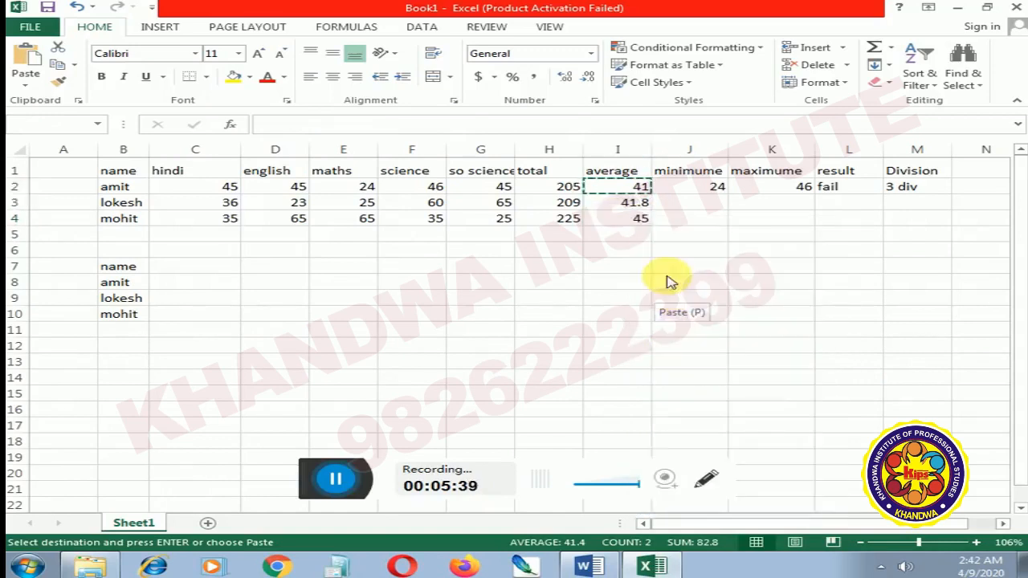
{"action": "left_click", "coordinate": [628, 252]}
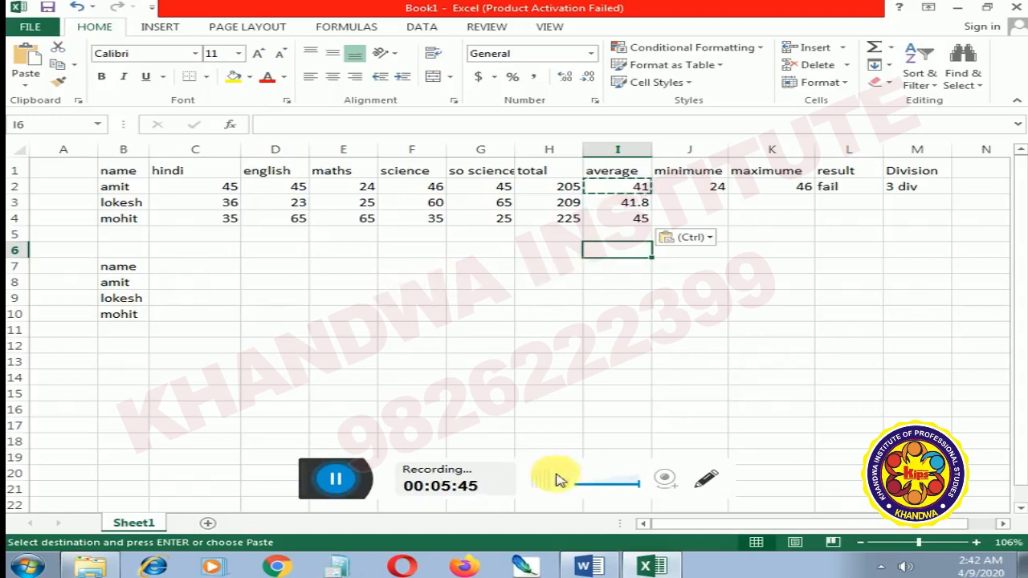
Step: Check the Unit 4 topic list in the Word document and return to the Excel workbook
{"action": "left_click", "coordinate": [601, 564]}
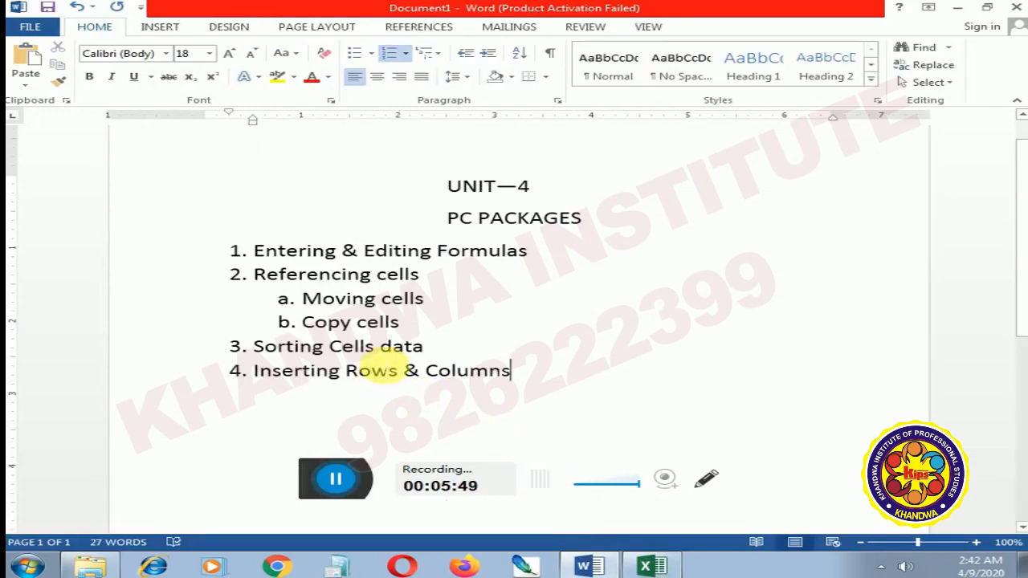
{"action": "left_click", "coordinate": [662, 567]}
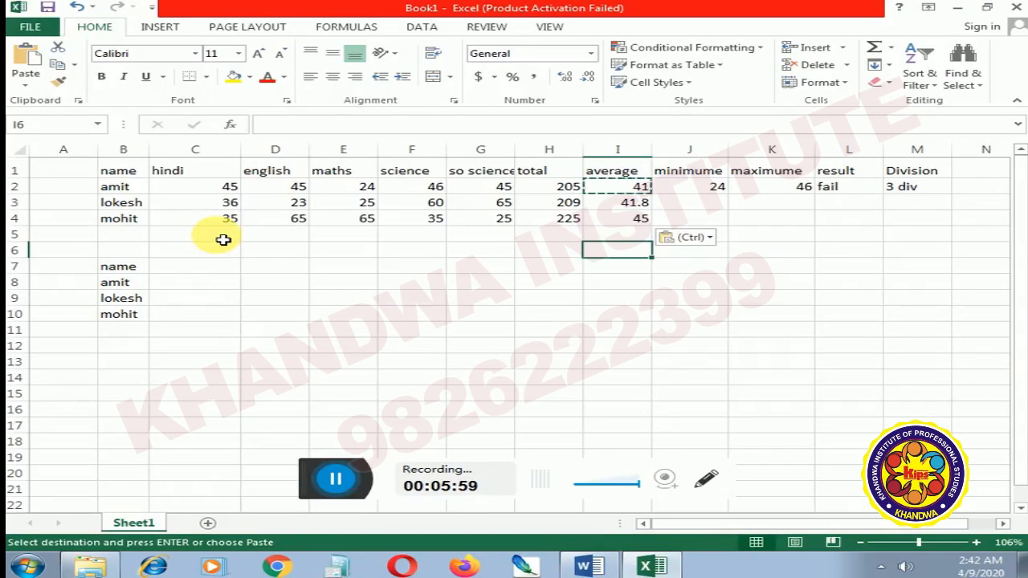
Step: Clear the duplicate name list from B7:B11
{"action": "left_click_drag", "start_coordinate": [137, 268], "coordinate": [134, 332]}
{"action": "key", "text": "Delete"}
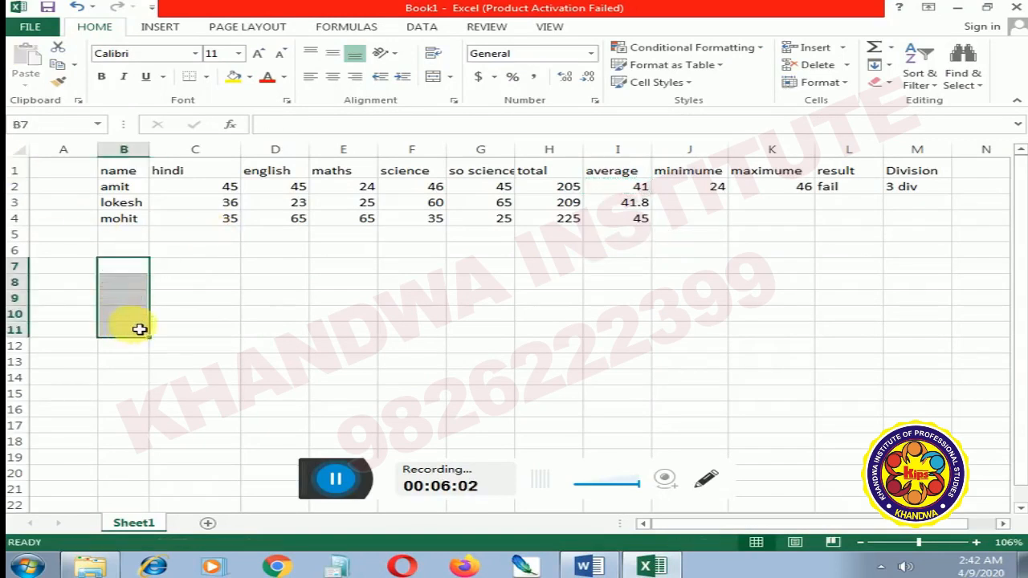
{"action": "left_click", "coordinate": [273, 269]}
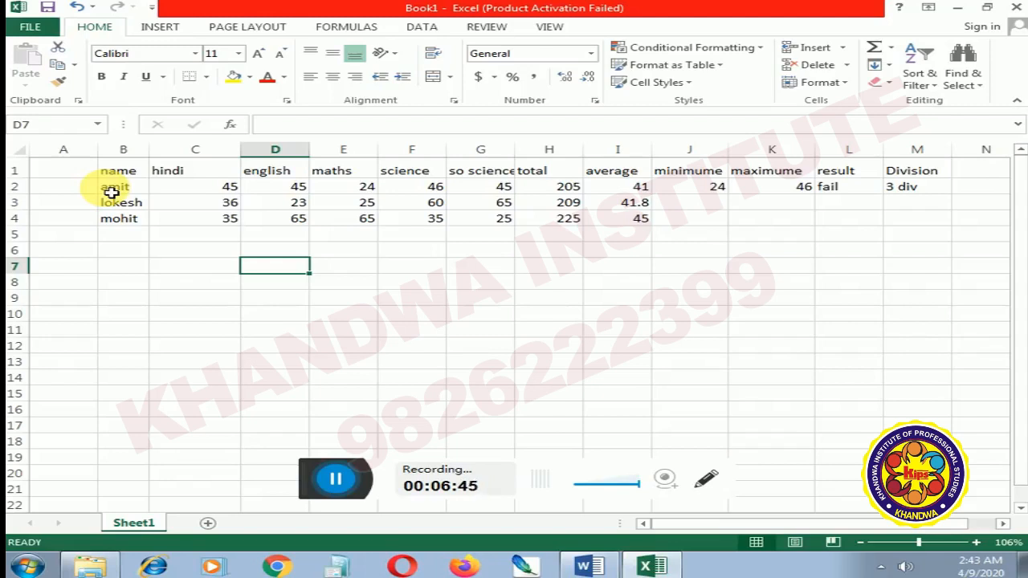
Step: Sort the name column B1:B4 from A to Z, continuing with the current selection only
{"action": "left_click_drag", "start_coordinate": [130, 171], "coordinate": [124, 212]}
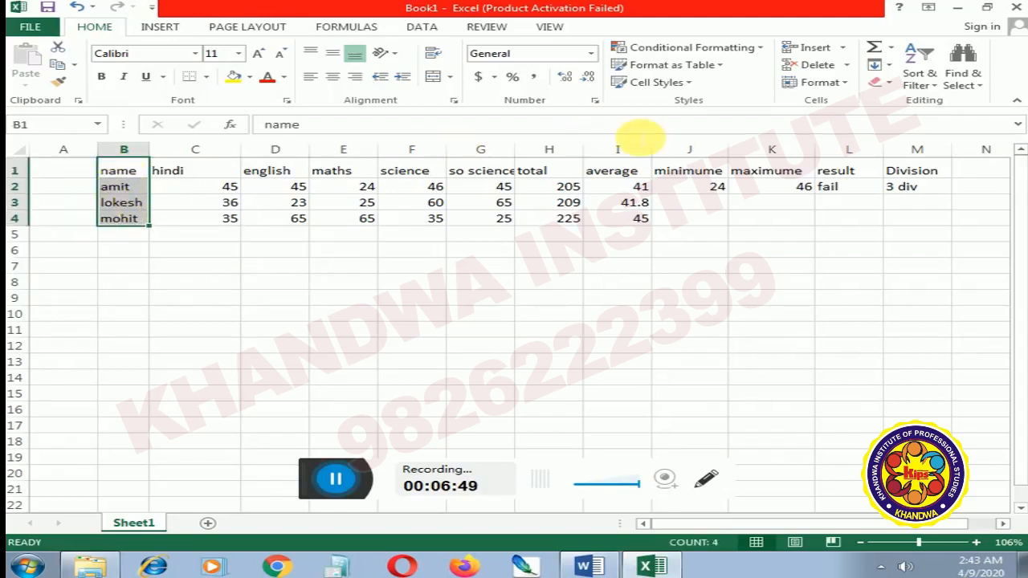
{"action": "left_click", "coordinate": [923, 82]}
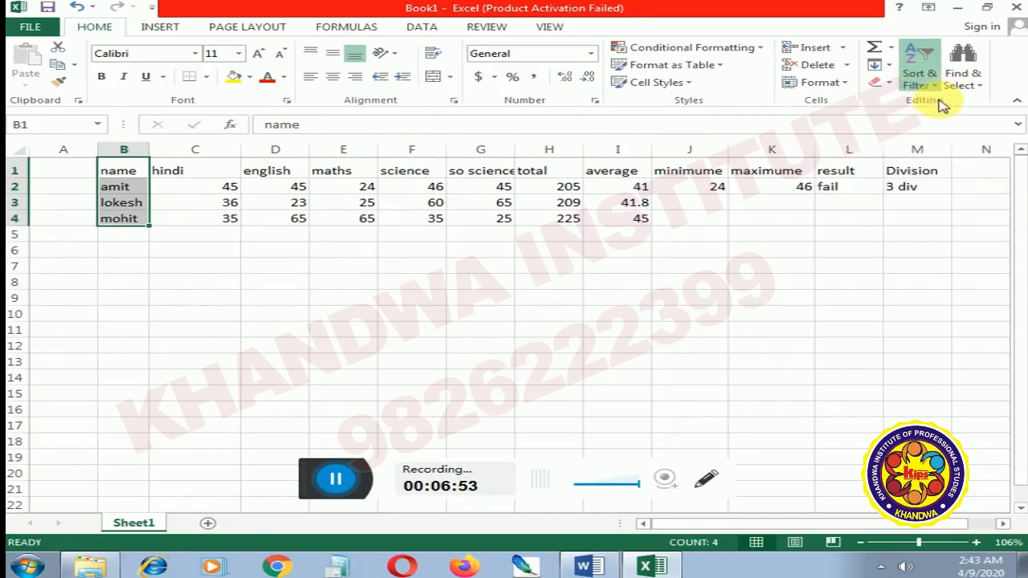
{"action": "left_click", "coordinate": [944, 107]}
{"action": "left_click", "coordinate": [440, 277]}
{"action": "left_click", "coordinate": [587, 303]}
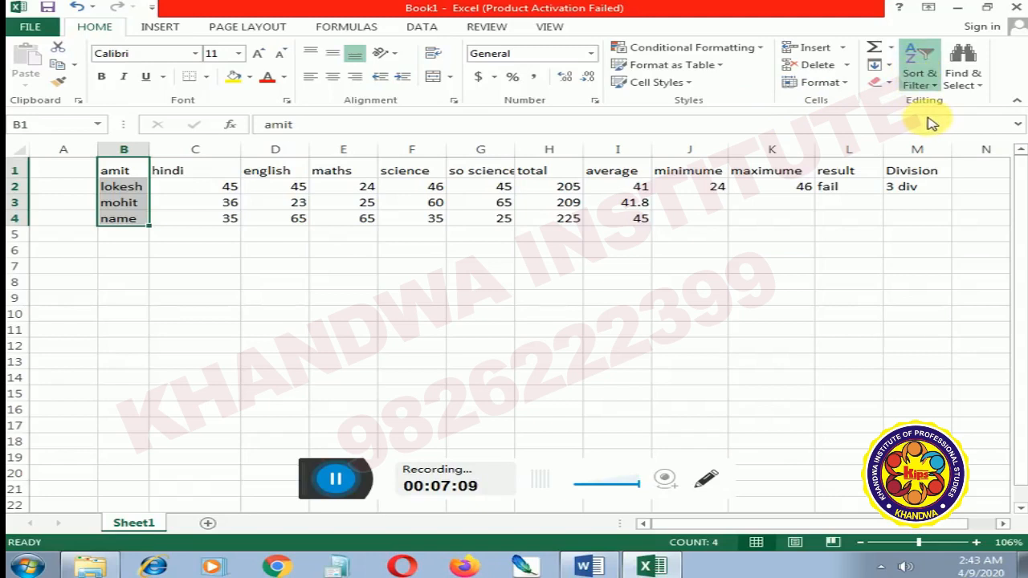
Step: Sort the name column B1:B4 from Z to A, continuing with the current selection only
{"action": "left_click", "coordinate": [920, 76]}
{"action": "left_click", "coordinate": [932, 123]}
{"action": "left_click", "coordinate": [424, 278]}
{"action": "left_click", "coordinate": [561, 301]}
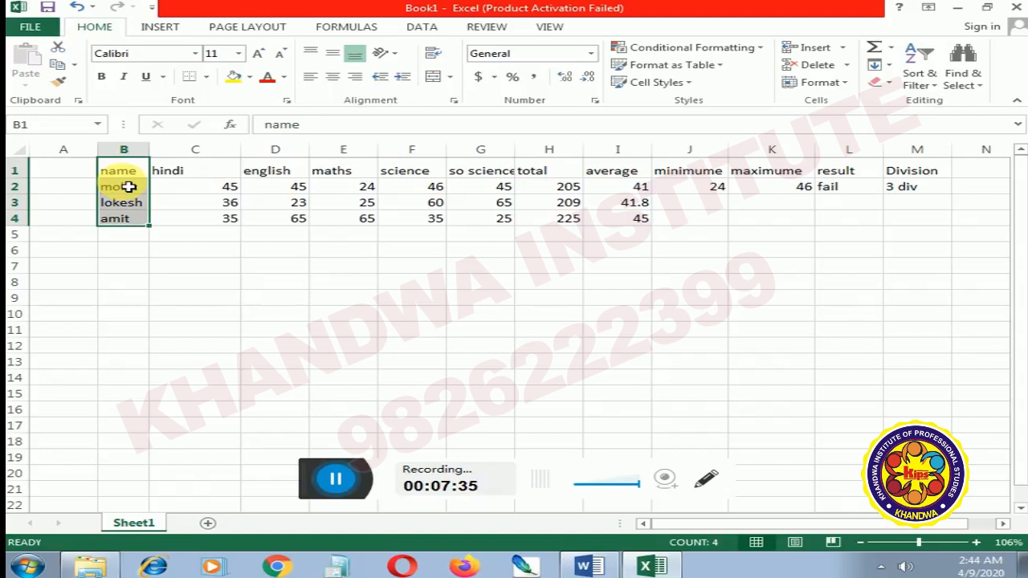
Step: Sort the hindi marks in C2:C4 from smallest to largest, continuing with the current selection only
{"action": "left_click", "coordinate": [220, 194]}
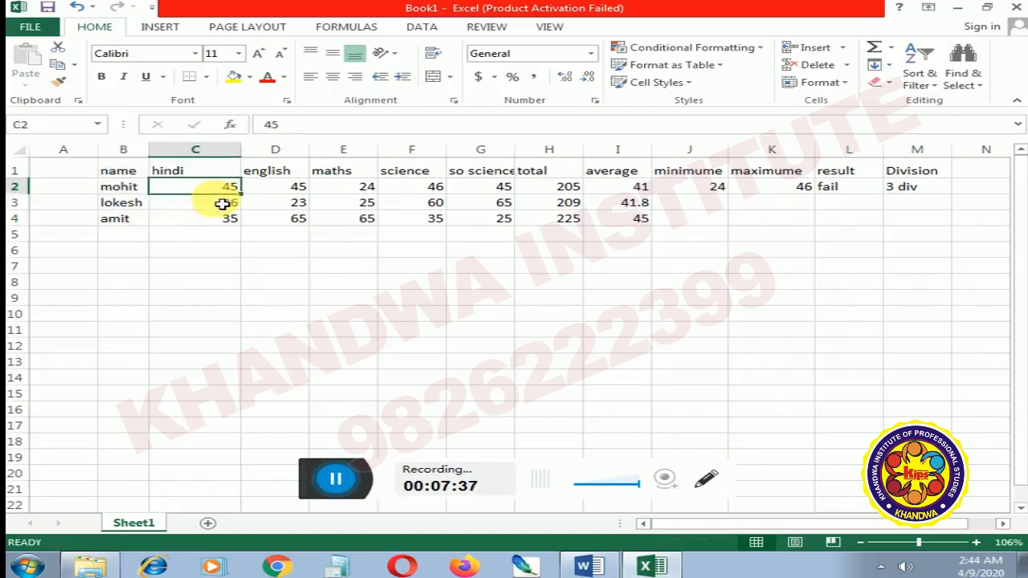
{"action": "left_click_drag", "start_coordinate": [220, 194], "coordinate": [230, 222]}
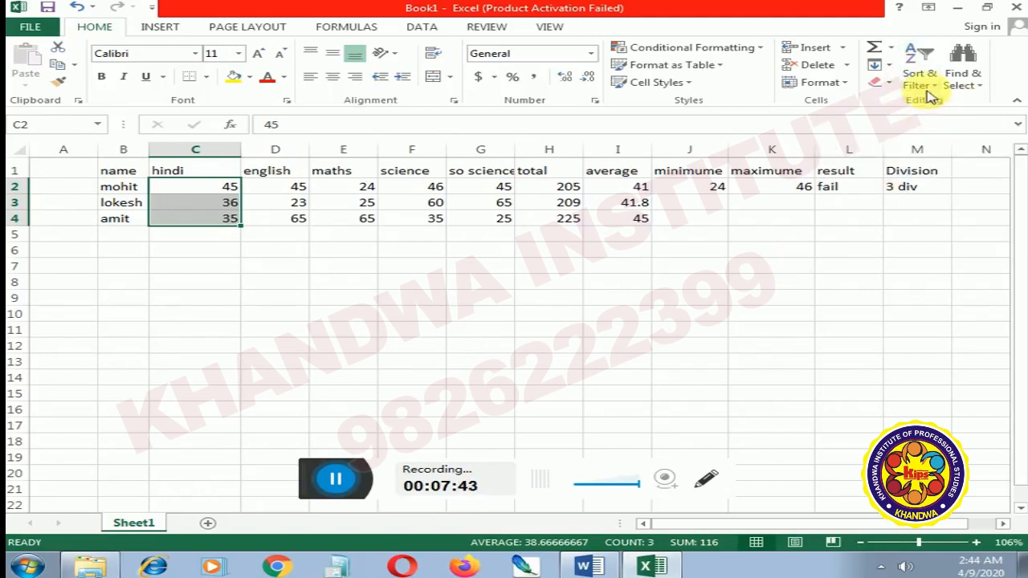
{"action": "left_click", "coordinate": [918, 64]}
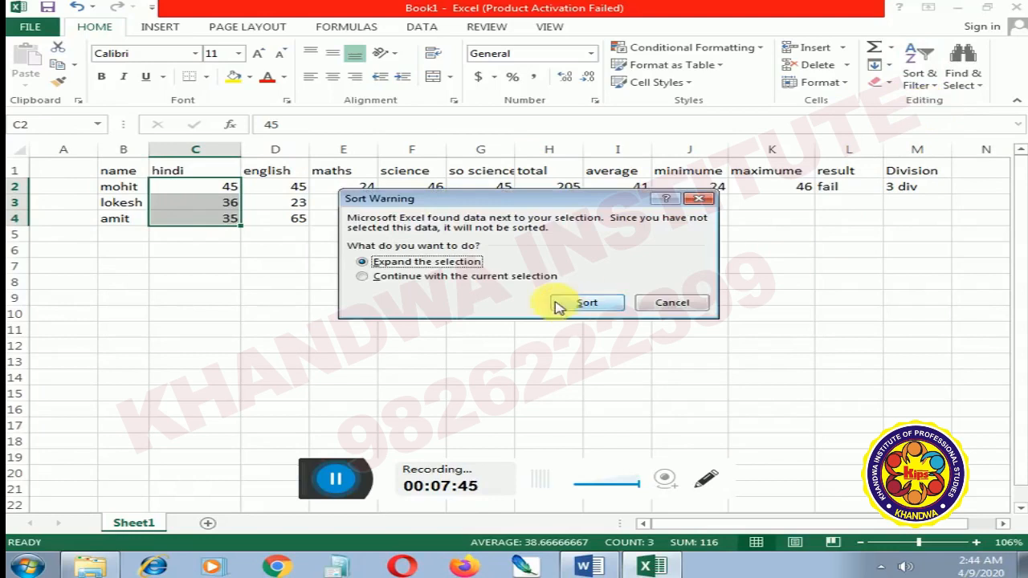
{"action": "left_click", "coordinate": [497, 276]}
{"action": "left_click", "coordinate": [580, 304]}
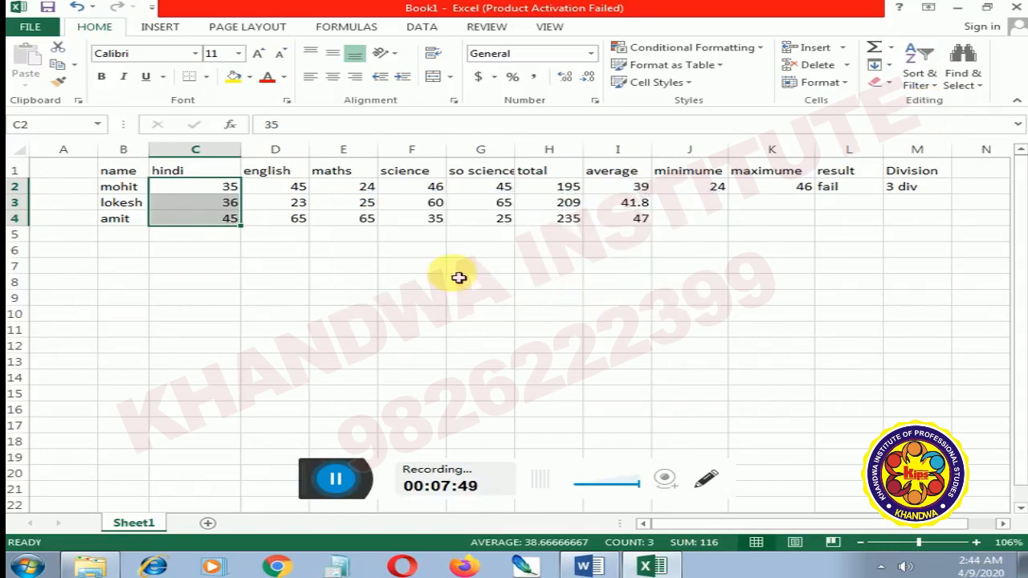
Step: Undo the sort of the hindi marks and deselect the range
{"action": "left_click", "coordinate": [246, 234]}
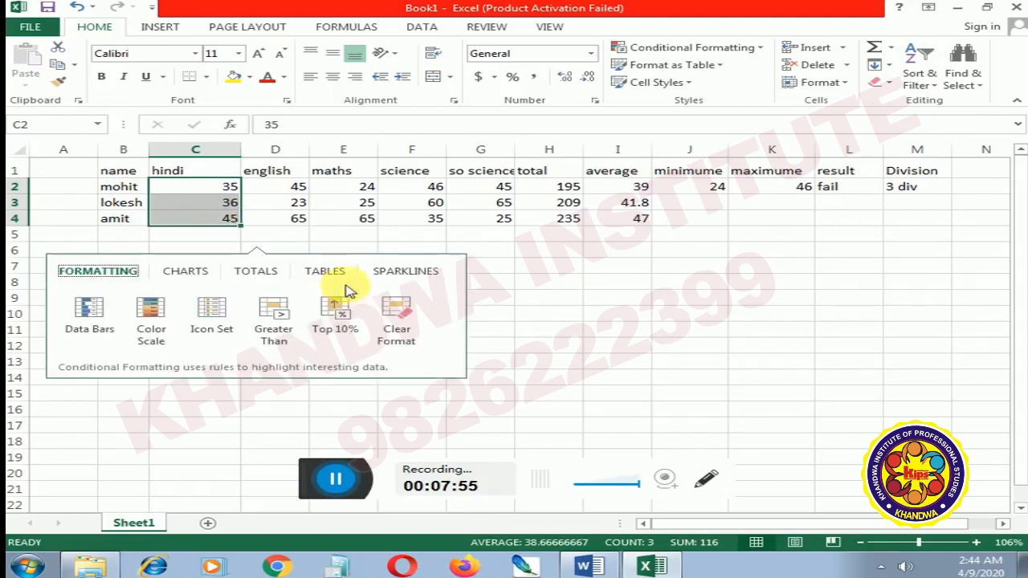
{"action": "left_click", "coordinate": [375, 250]}
{"action": "key", "text": "ctrl+z"}
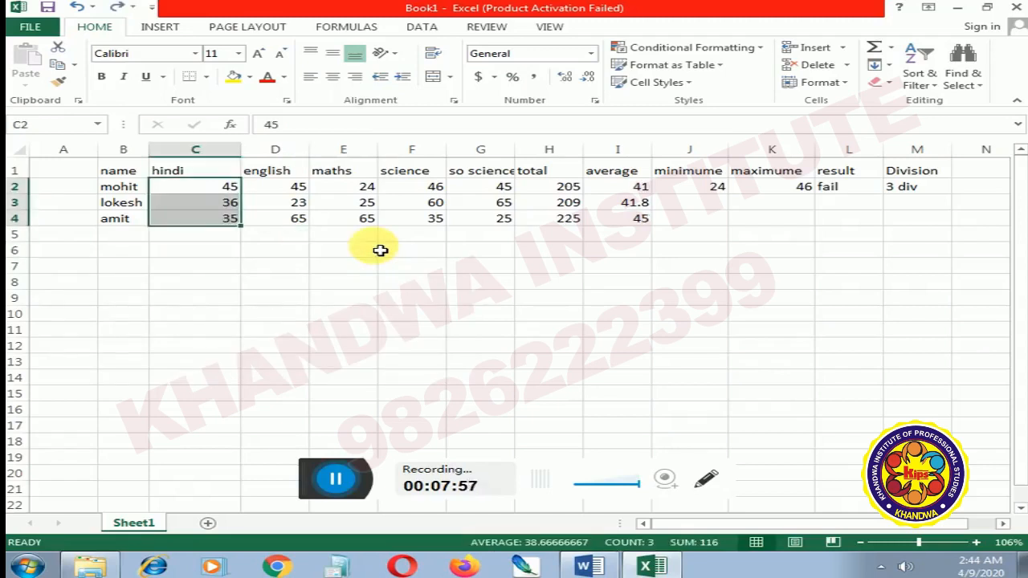
{"action": "key", "text": "ctrl+q"}
{"action": "left_click", "coordinate": [534, 283]}
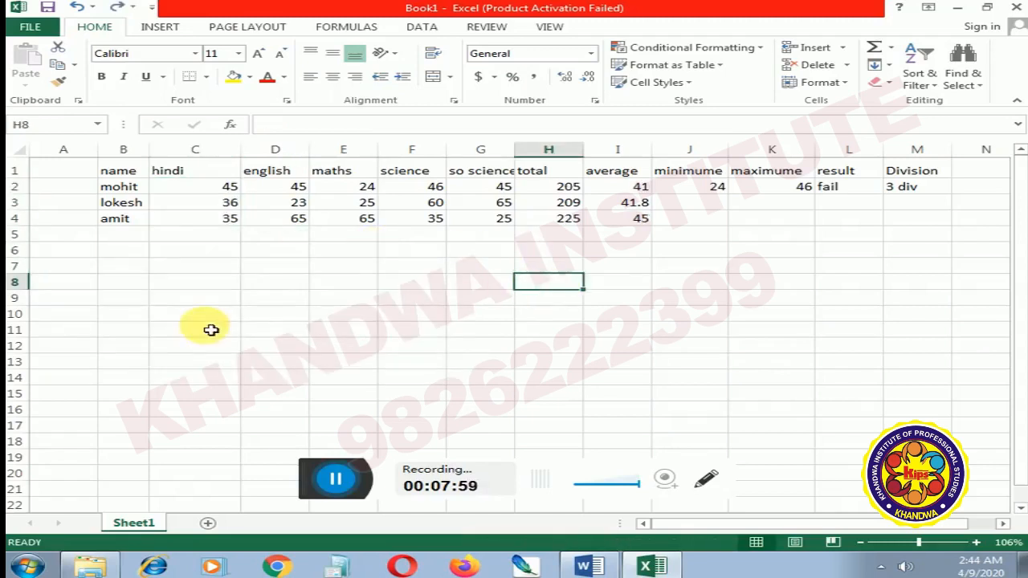